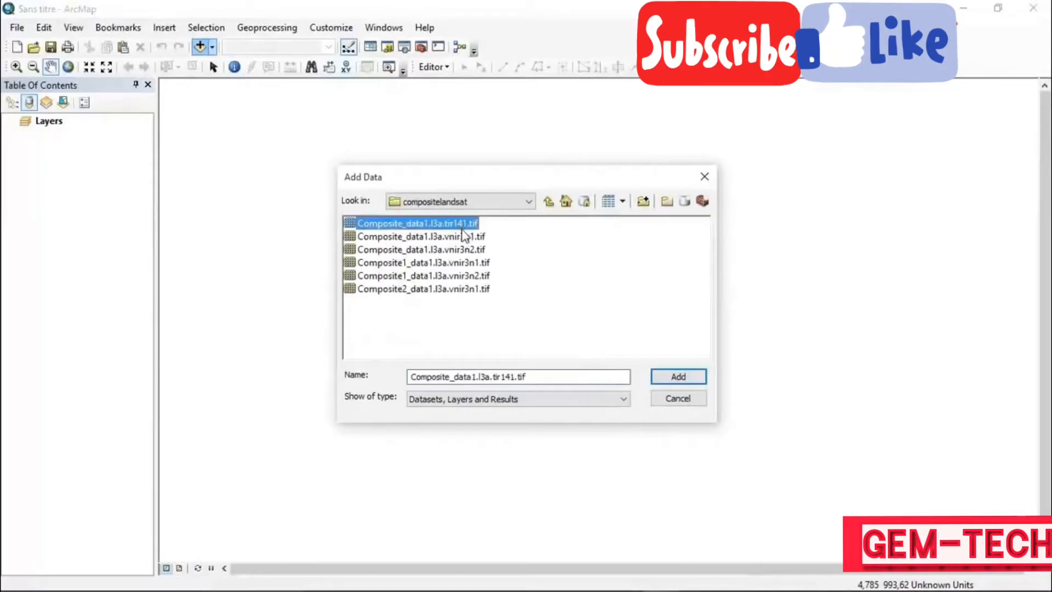
Step: Add the five vnir composite rasters from the compositelandsat folder to the map, leaving out the tir141 raster
{"action": "left_click", "coordinate": [470, 235]}
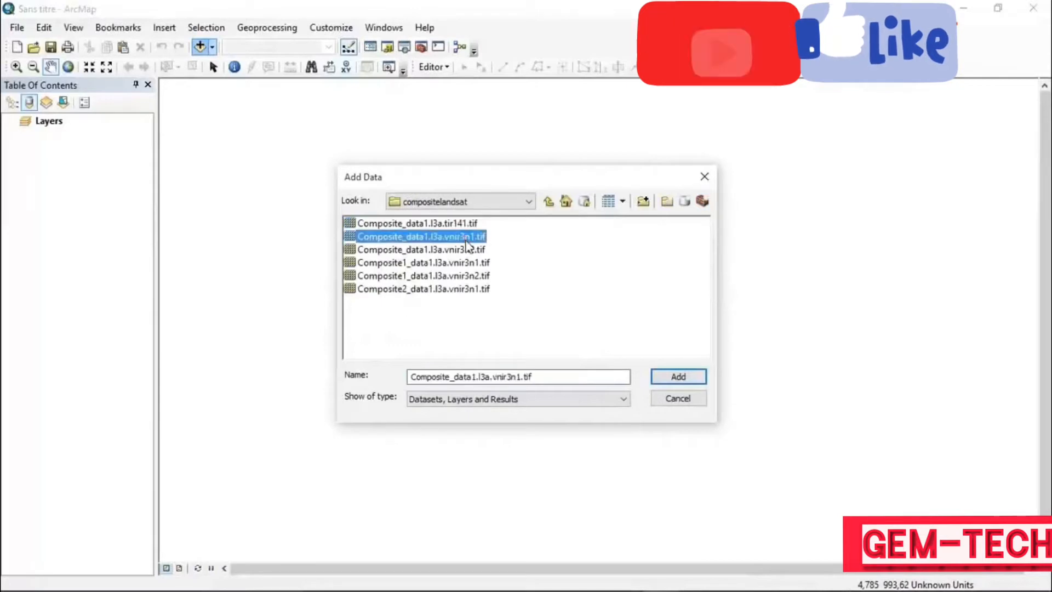
{"action": "left_click", "coordinate": [489, 290], "text": "shift"}
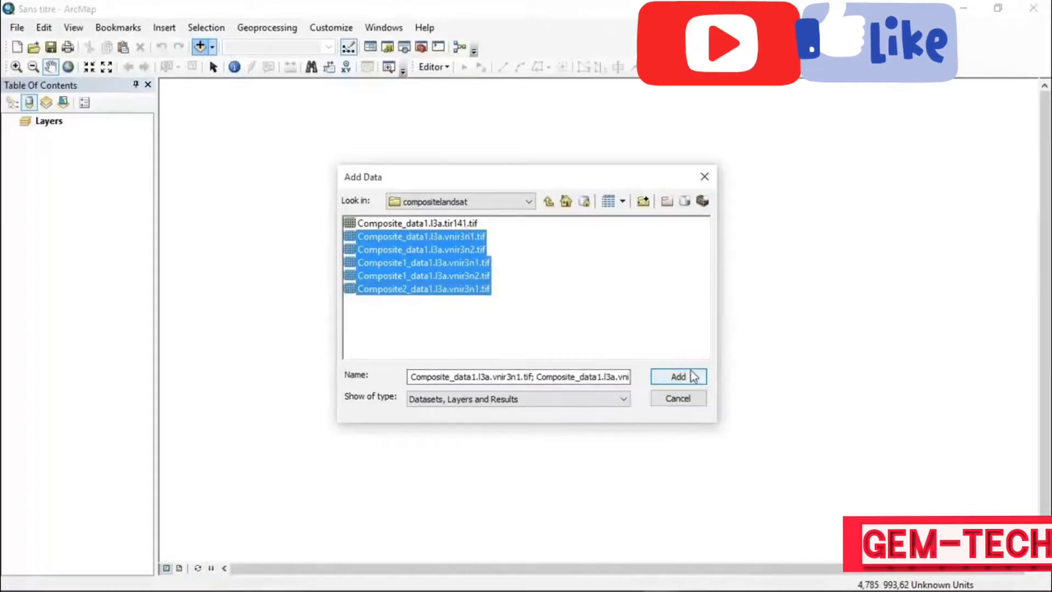
{"action": "left_click", "coordinate": [692, 372]}
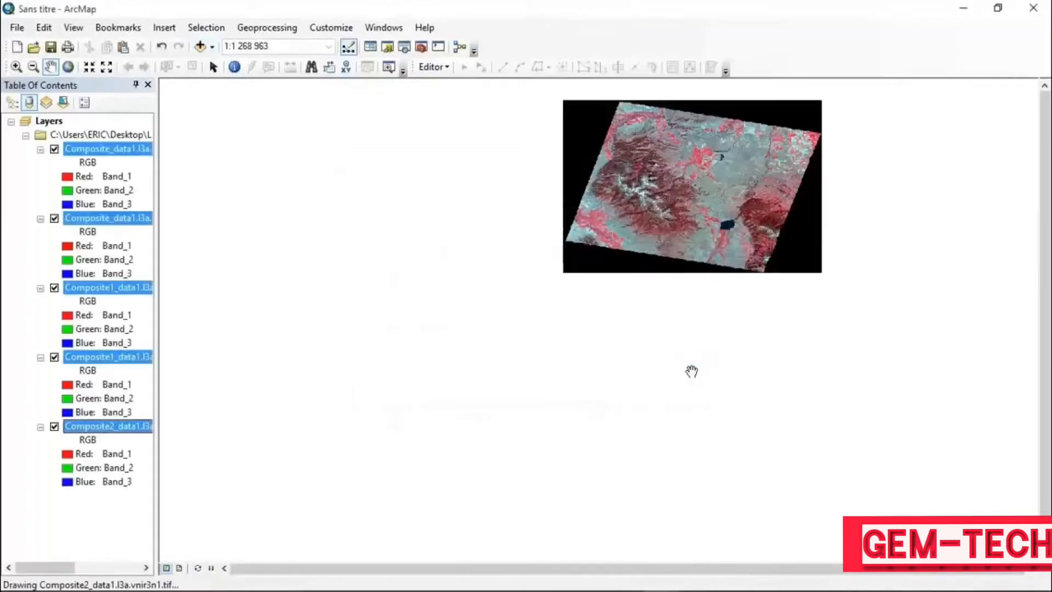
{"action": "left_click_drag", "start_coordinate": [691, 372], "coordinate": [625, 375]}
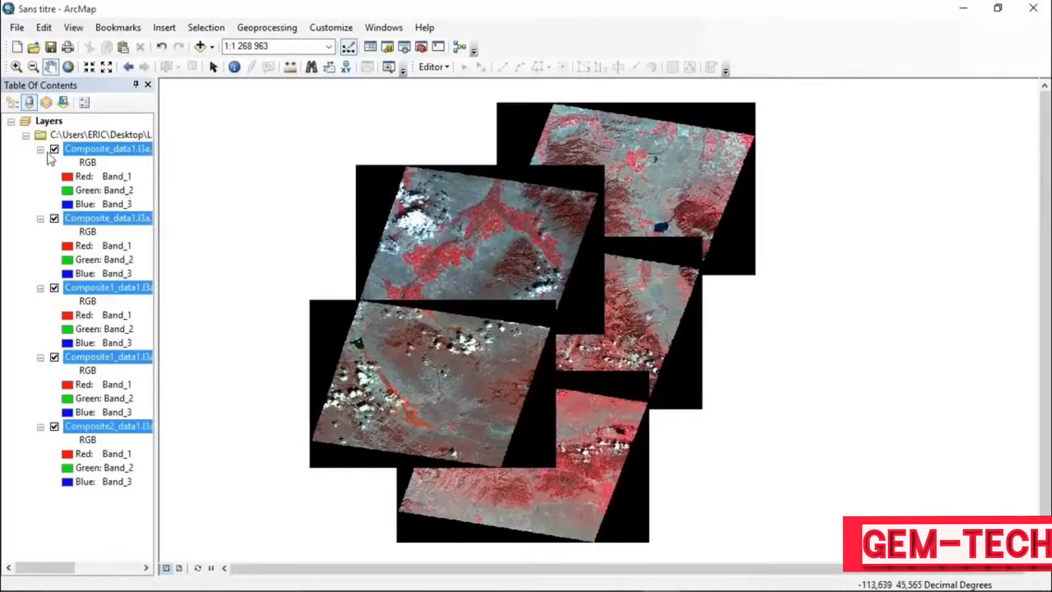
Step: Collapse the RGB band legends of all five composite layers in the table of contents
{"action": "left_click", "coordinate": [41, 149]}
{"action": "left_click", "coordinate": [40, 163]}
{"action": "left_click", "coordinate": [41, 176]}
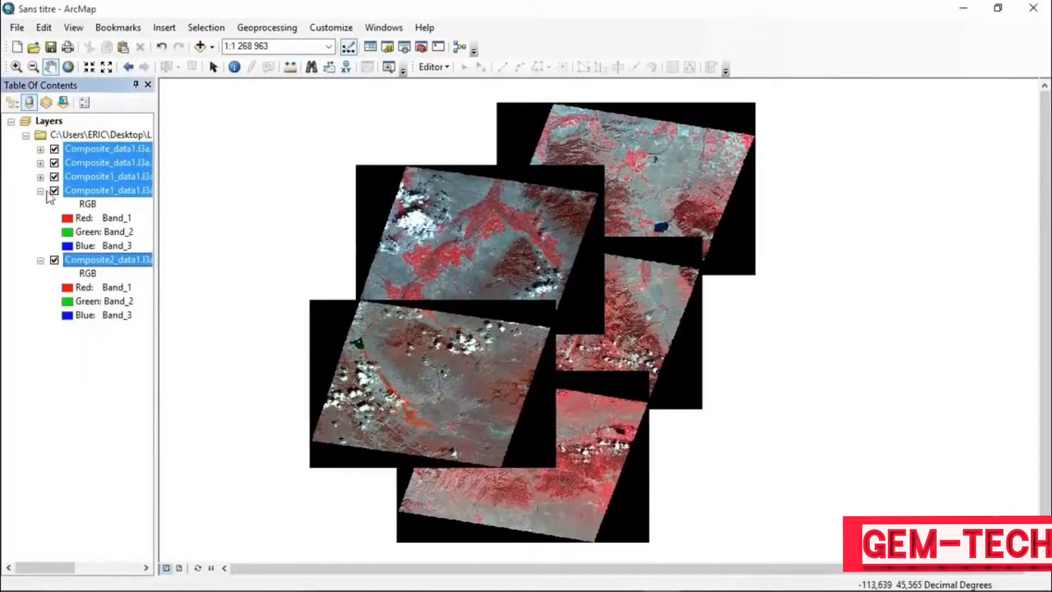
{"action": "left_click", "coordinate": [39, 191]}
{"action": "left_click", "coordinate": [42, 205]}
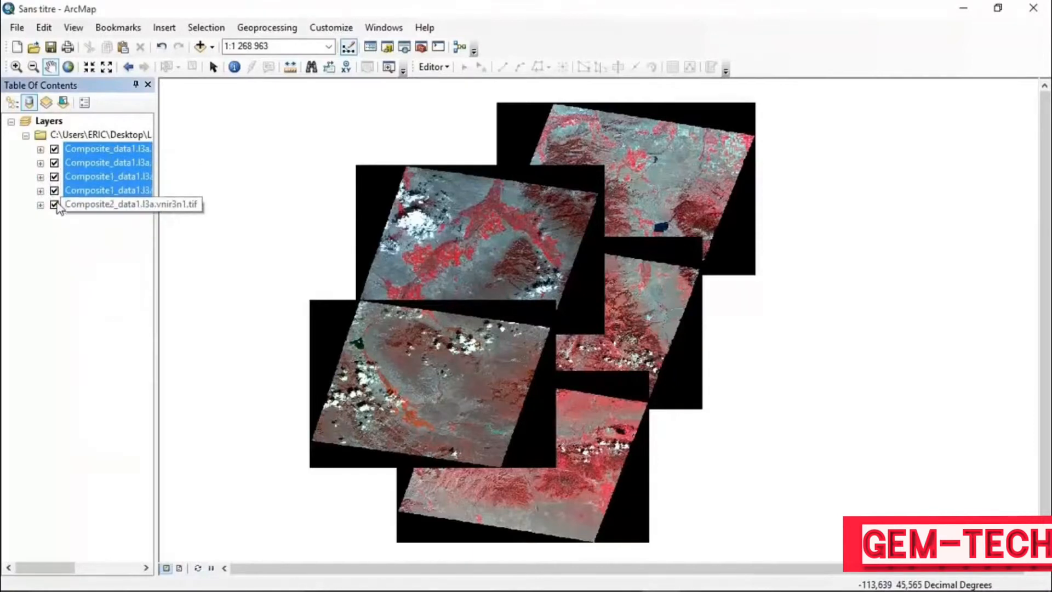
Step: Examine how the scenes and their black borders overlap by hiding all but the first composite layer and showing them again one by one
{"action": "left_click", "coordinate": [54, 205]}
{"action": "left_click", "coordinate": [54, 190]}
{"action": "left_click", "coordinate": [54, 177]}
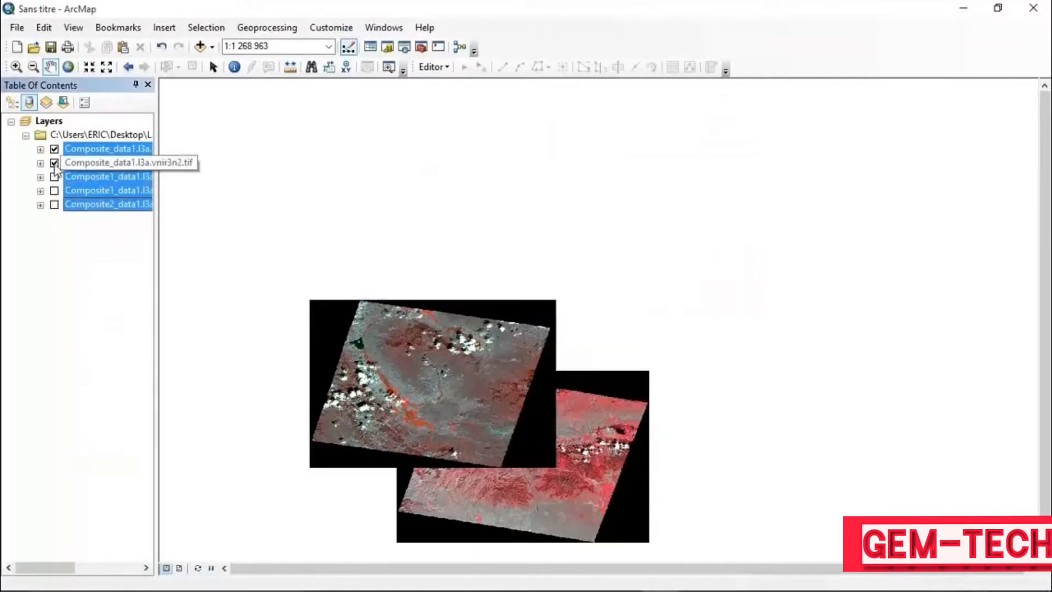
{"action": "left_click", "coordinate": [55, 163]}
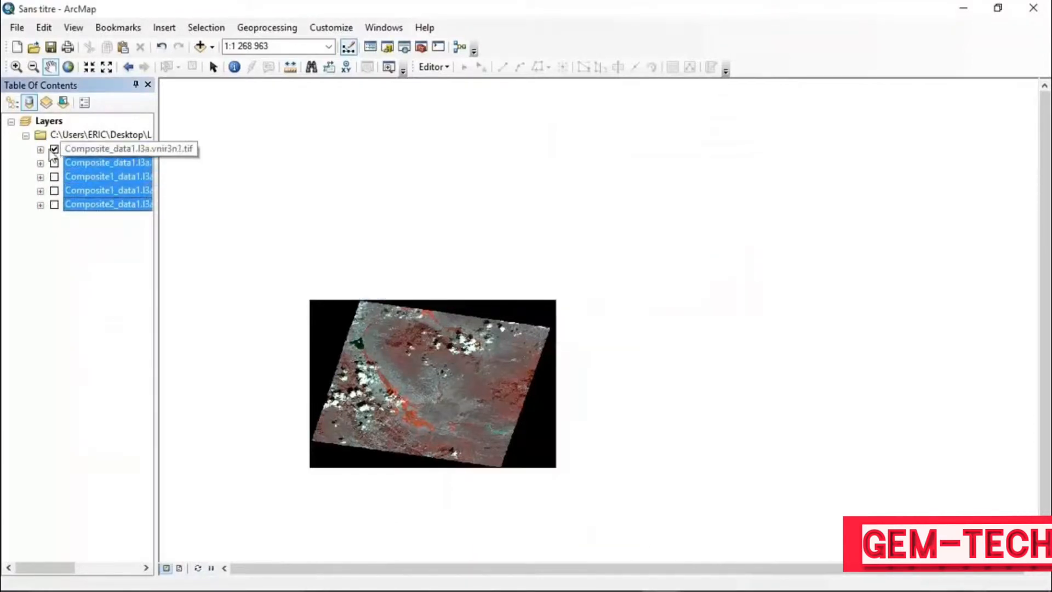
{"action": "left_click", "coordinate": [54, 176]}
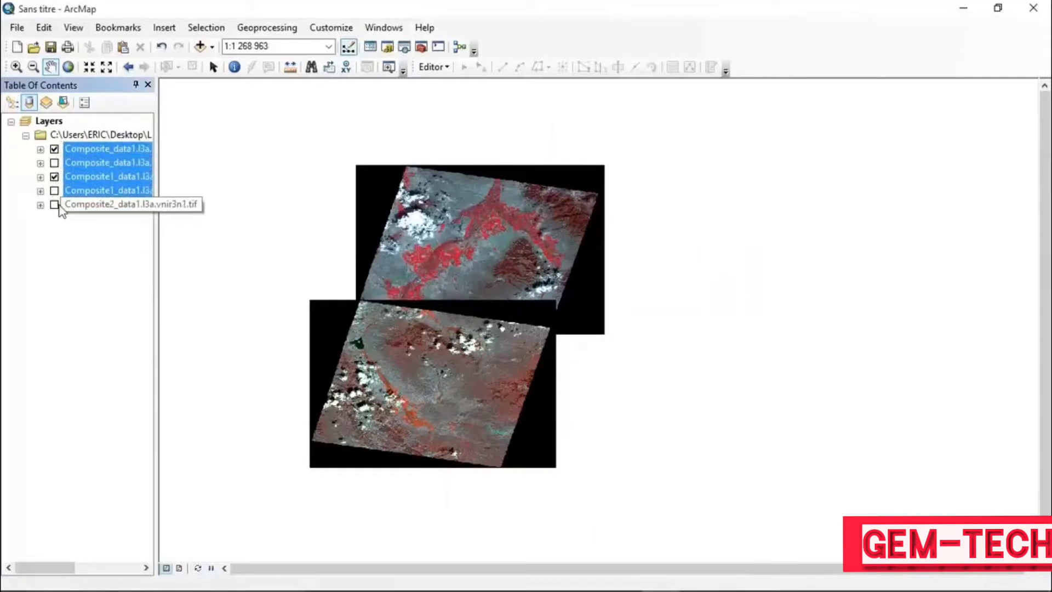
{"action": "left_click", "coordinate": [54, 204]}
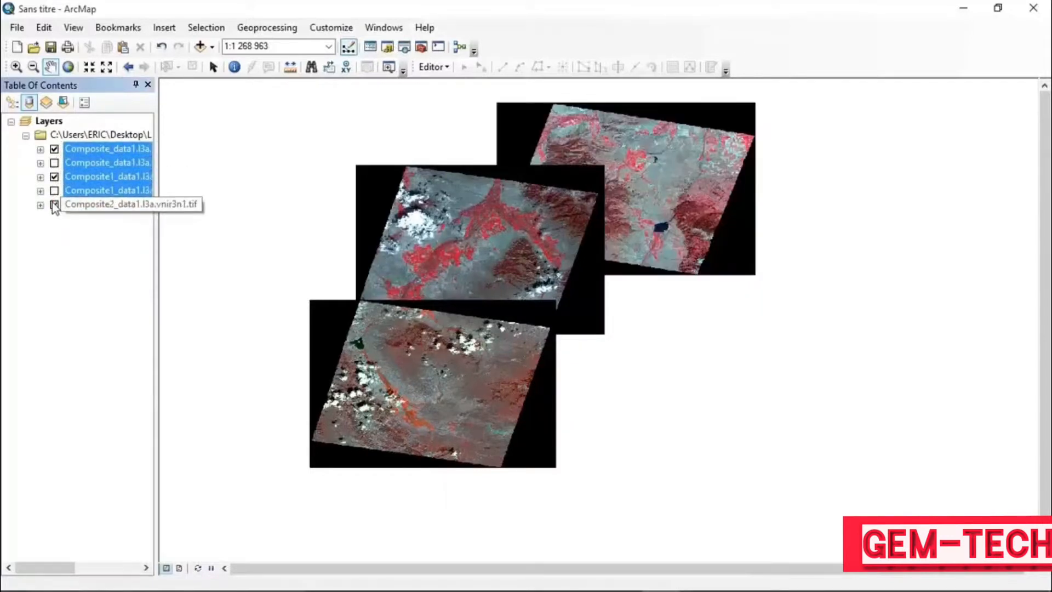
{"action": "left_click", "coordinate": [54, 191]}
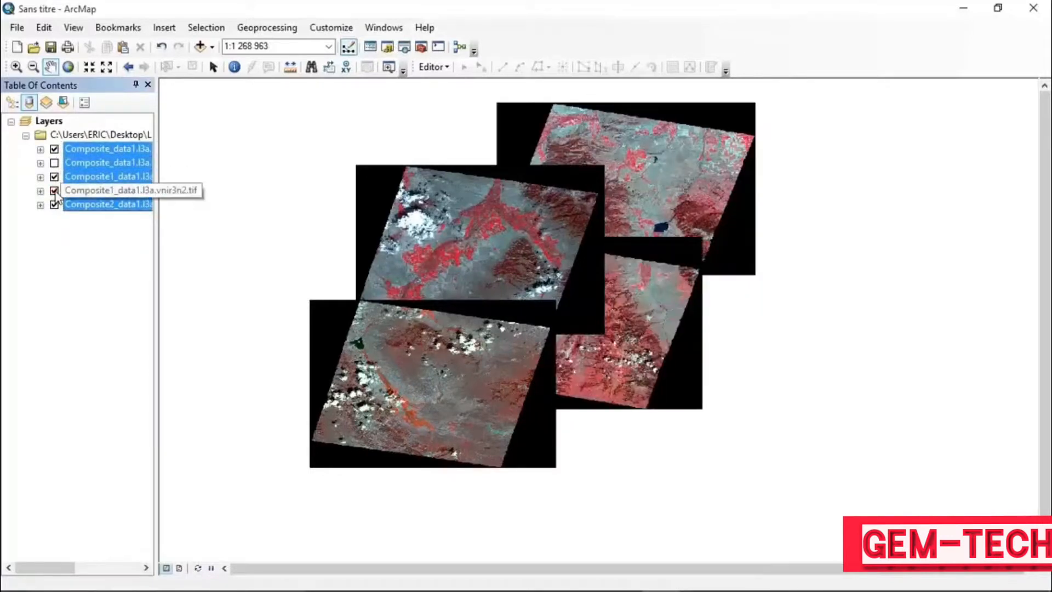
{"action": "left_click", "coordinate": [54, 163]}
{"action": "mouse_move", "coordinate": [566, 296]}
{"action": "left_mouse_down"}
{"action": "mouse_move", "coordinate": [471, 269]}
{"action": "mouse_move", "coordinate": [474, 285]}
{"action": "left_mouse_up"}
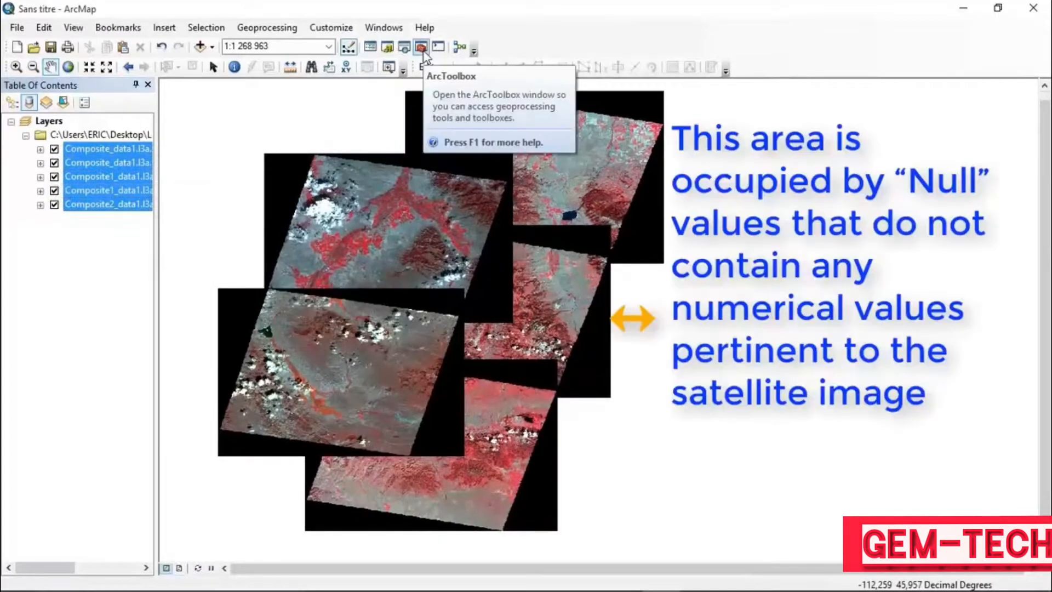
{"action": "left_click_drag", "start_coordinate": [446, 212], "coordinate": [424, 213]}
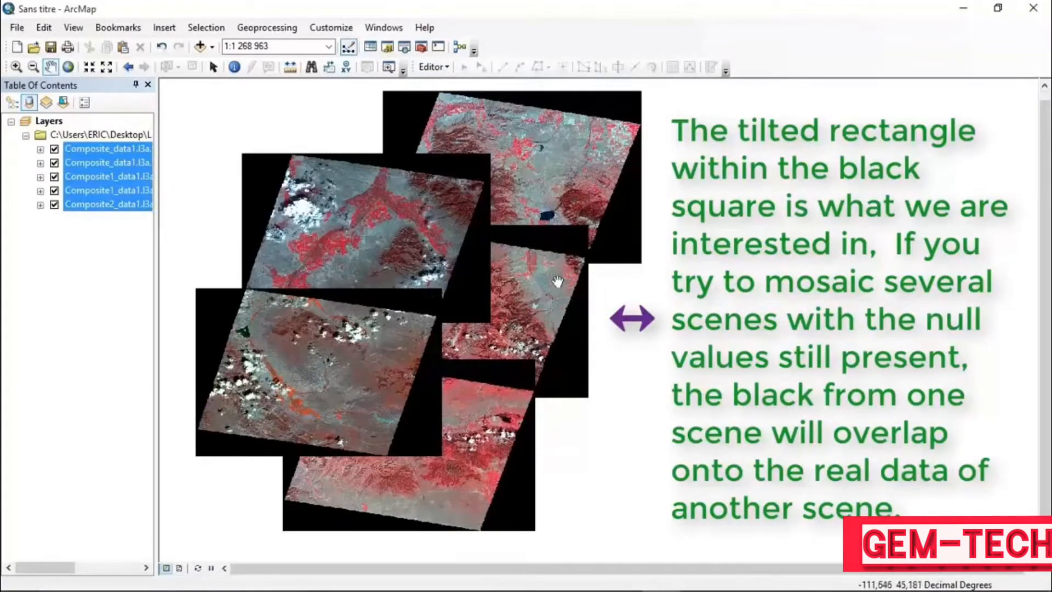
Step: Open the Copy Raster tool and set Composite_data1.l3a.vnir3n1.tif as the input raster
{"action": "left_click", "coordinate": [421, 47]}
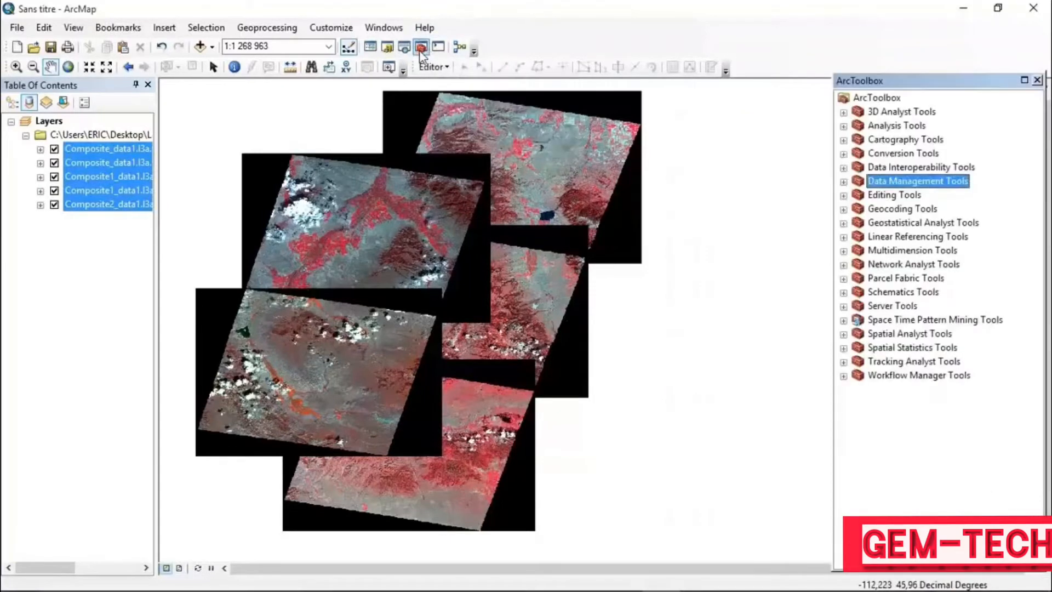
{"action": "left_click", "coordinate": [845, 182]}
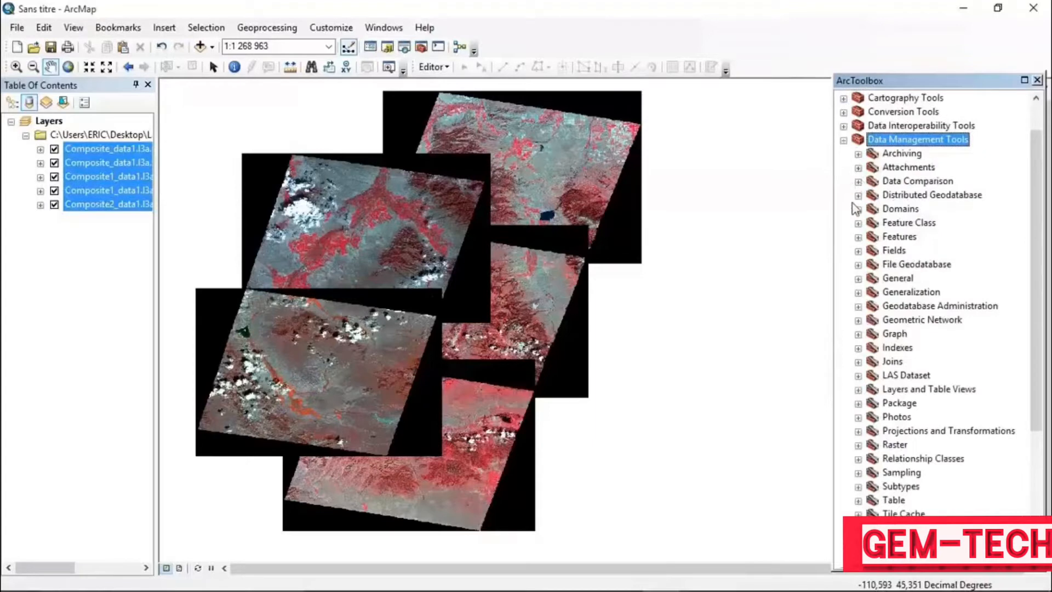
{"action": "left_click", "coordinate": [886, 445]}
{"action": "left_click", "coordinate": [858, 444]}
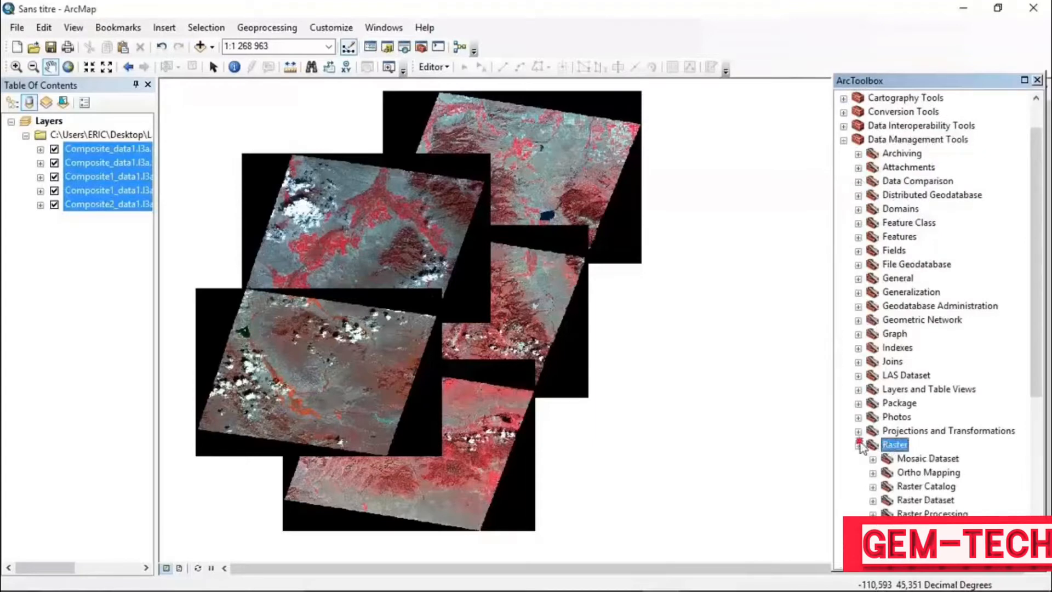
{"action": "left_click", "coordinate": [873, 499]}
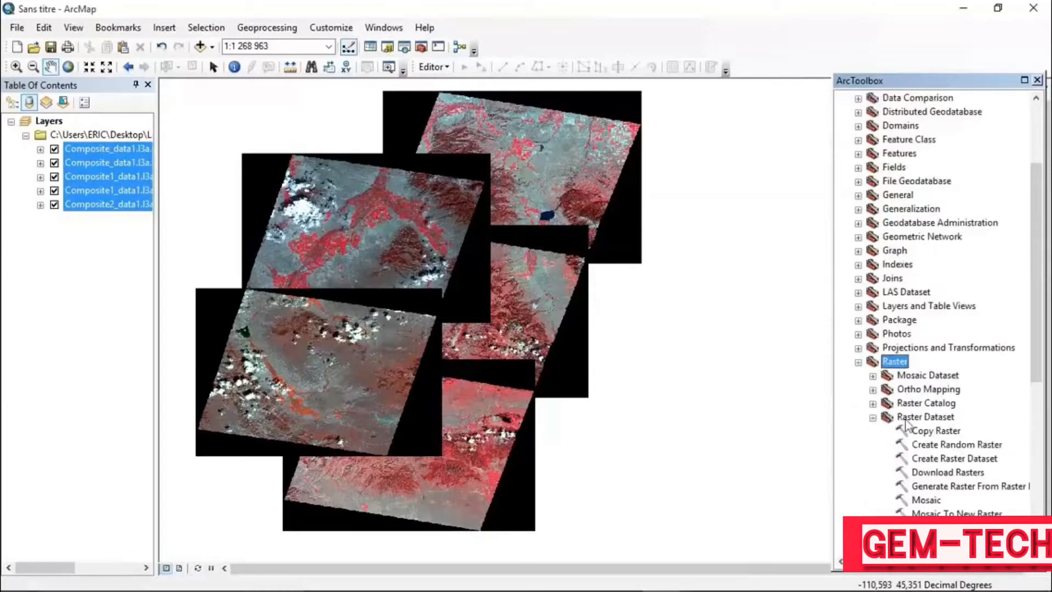
{"action": "left_click", "coordinate": [925, 418]}
{"action": "left_click", "coordinate": [944, 433]}
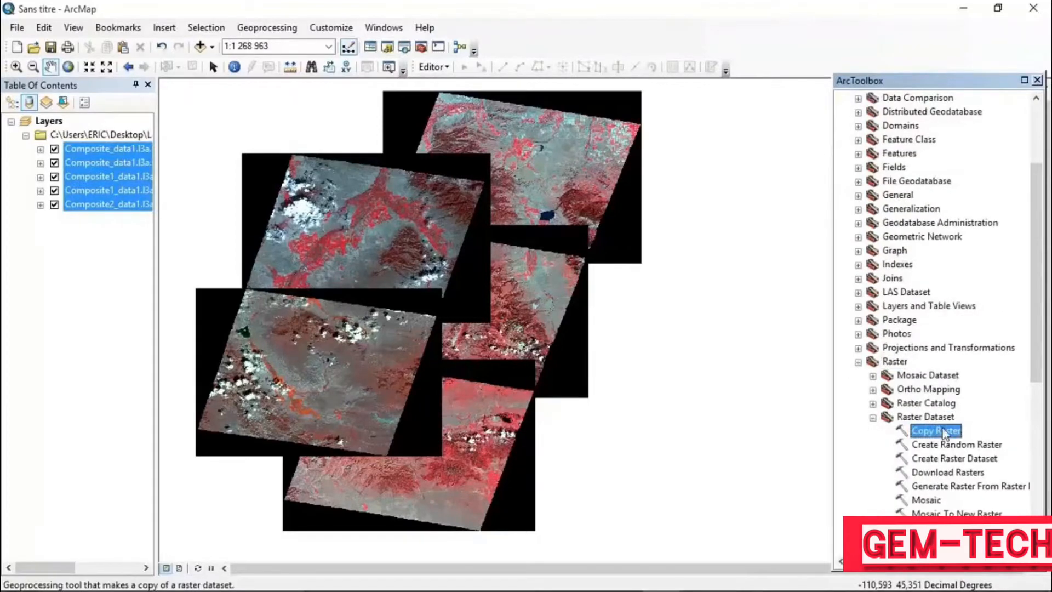
{"action": "double_click", "coordinate": [950, 431]}
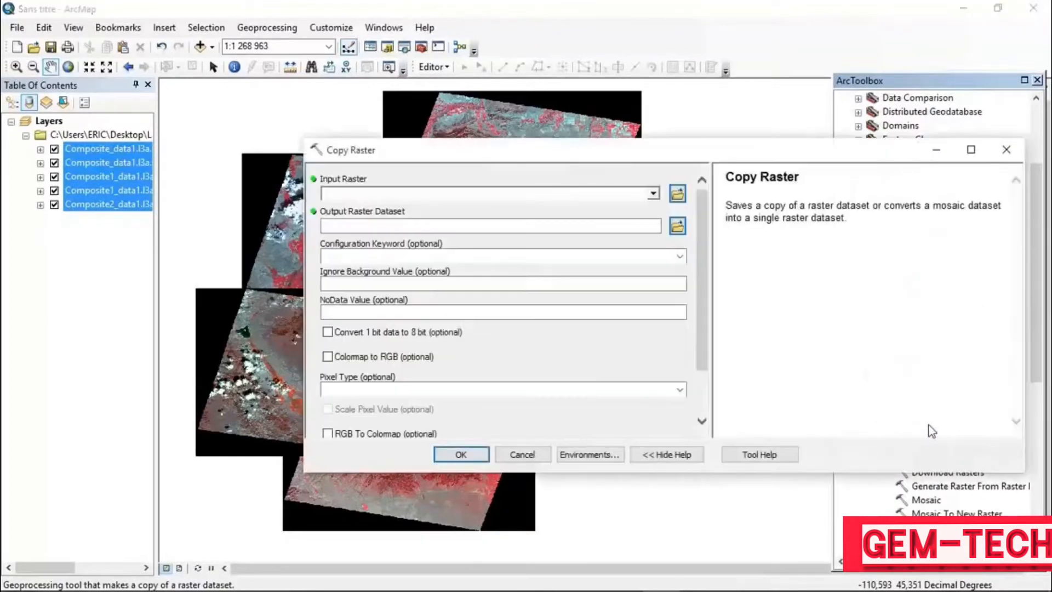
{"action": "left_click", "coordinate": [655, 194]}
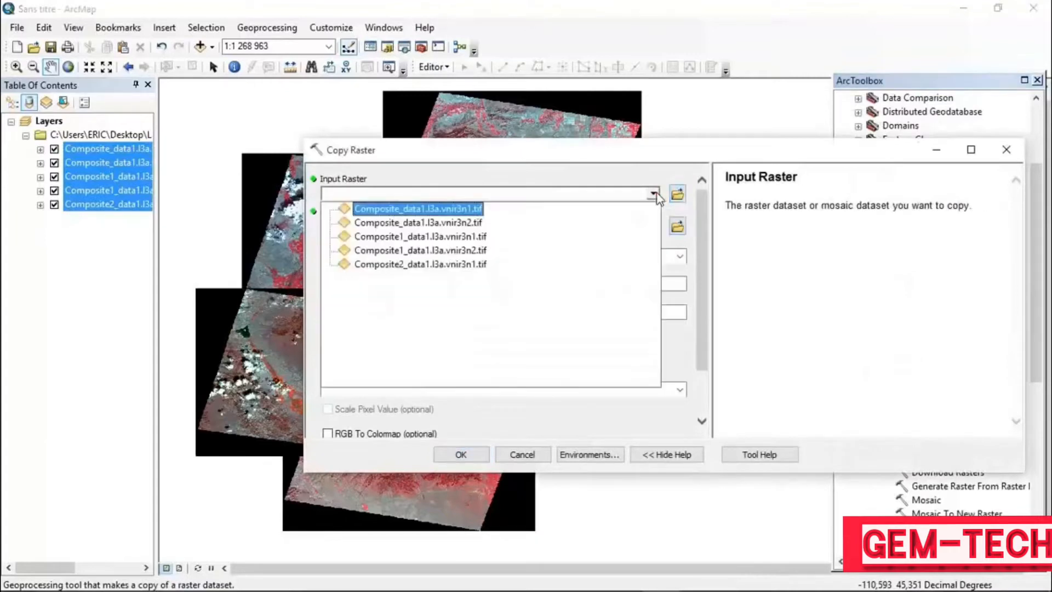
{"action": "left_click", "coordinate": [452, 209]}
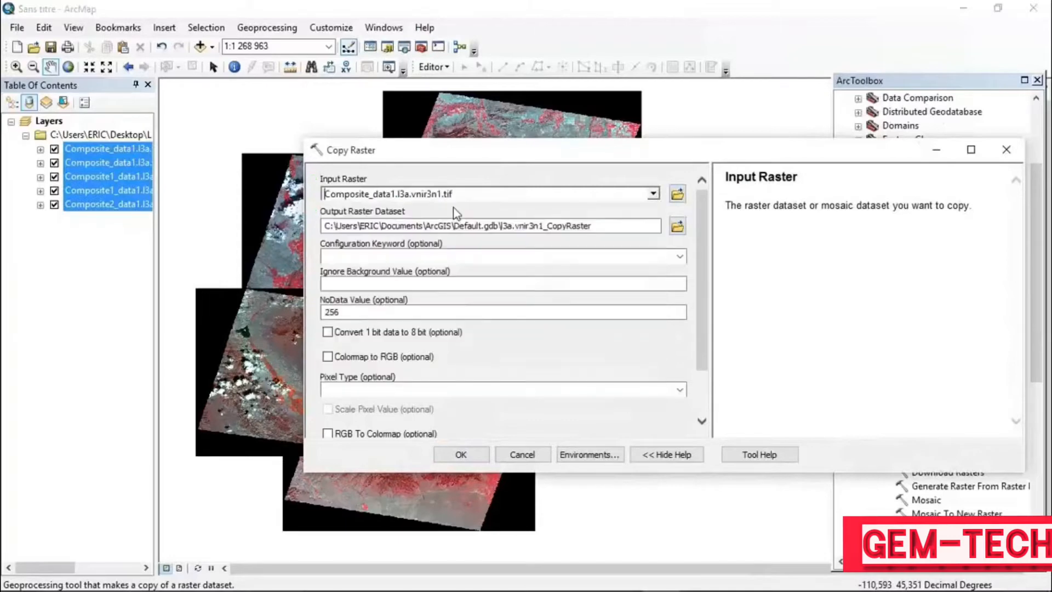
Step: Create a folder named Mosaic inside the Desktop's Landsat folder and open it as the output raster's location
{"action": "left_click", "coordinate": [678, 226]}
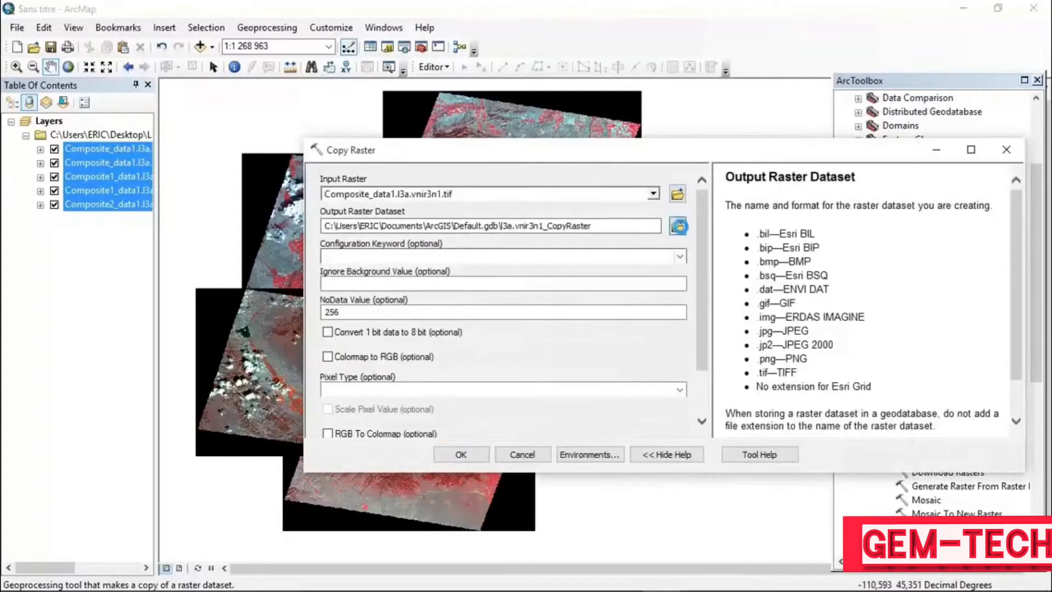
{"action": "left_click", "coordinate": [665, 213]}
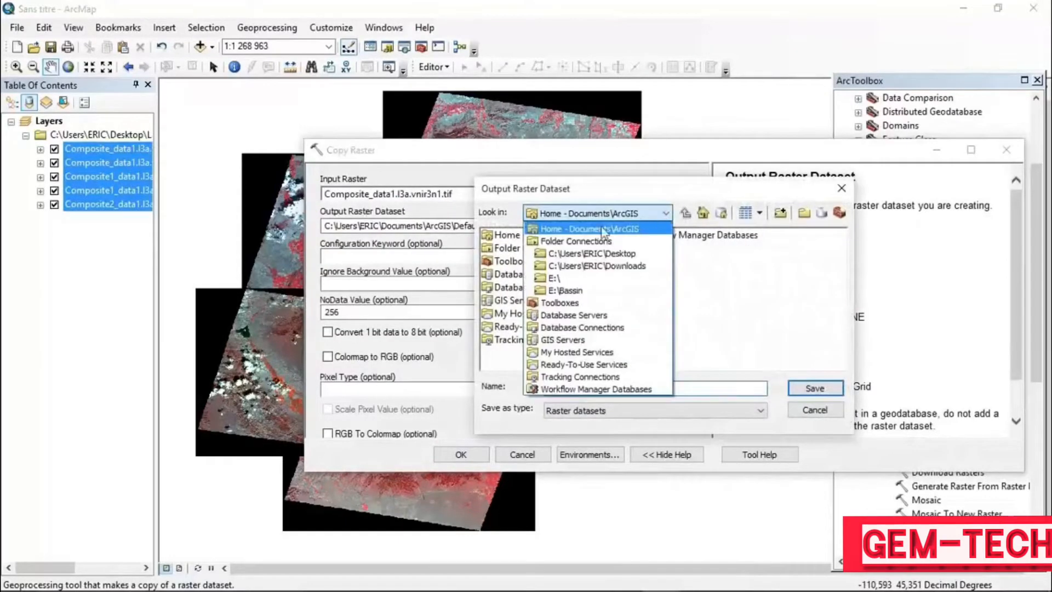
{"action": "left_click", "coordinate": [582, 252]}
{"action": "double_click", "coordinate": [513, 249]}
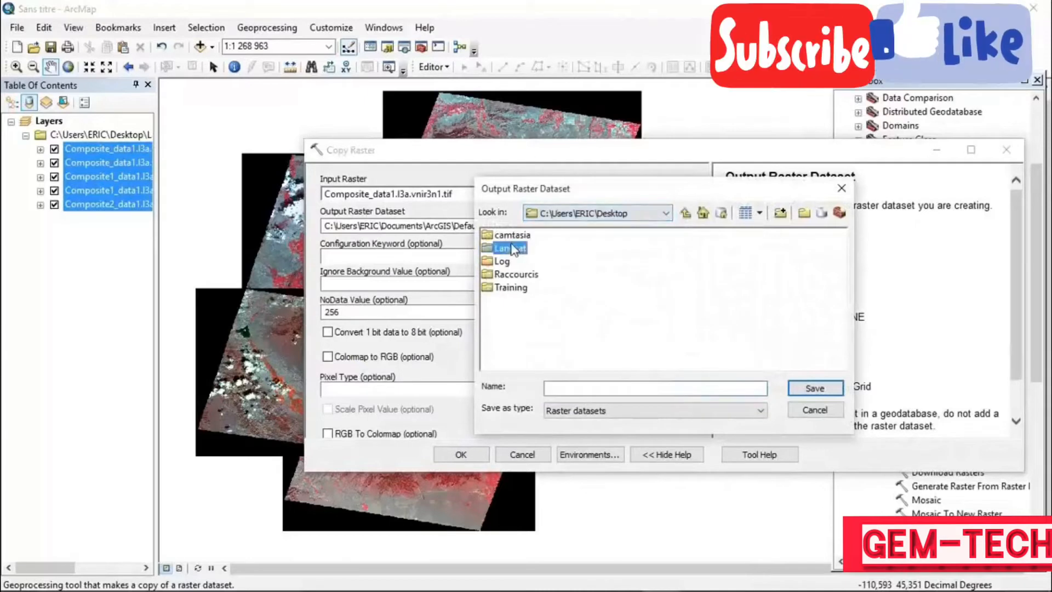
{"action": "left_click", "coordinate": [804, 214]}
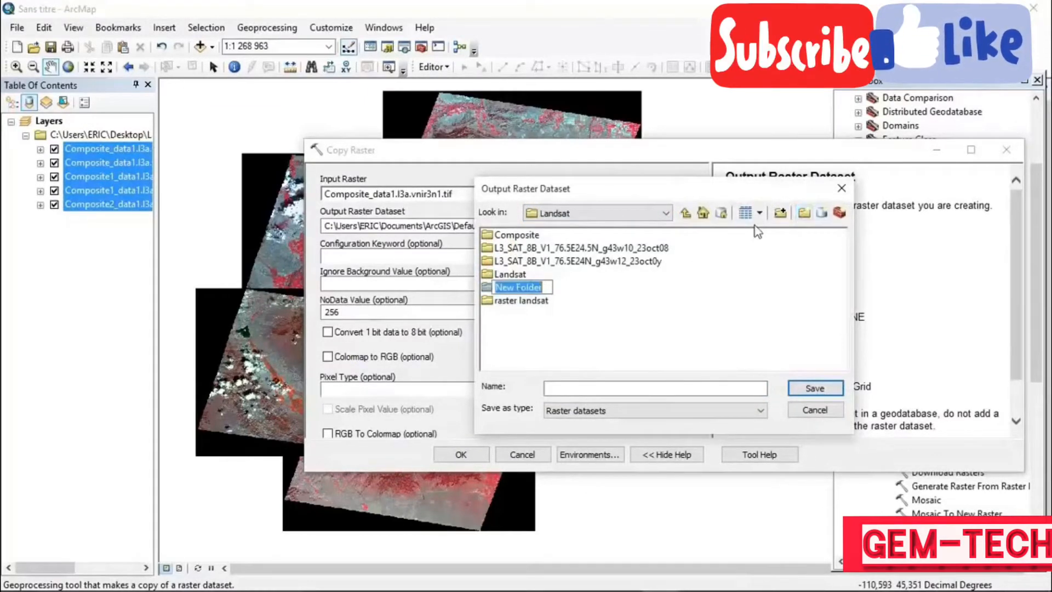
{"action": "type", "text": "Mosaic"}
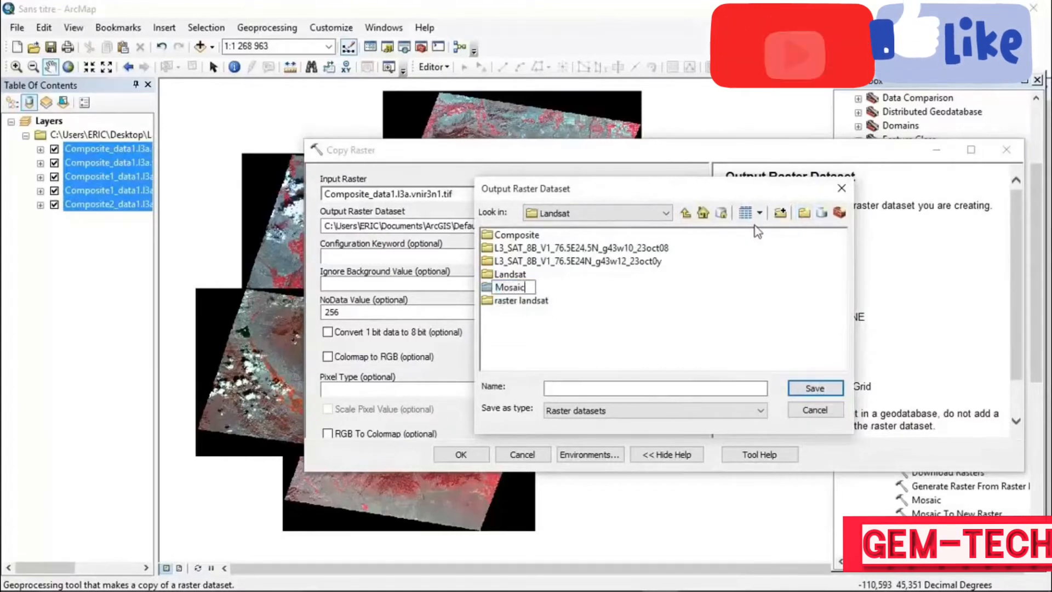
{"action": "key", "text": "Return"}
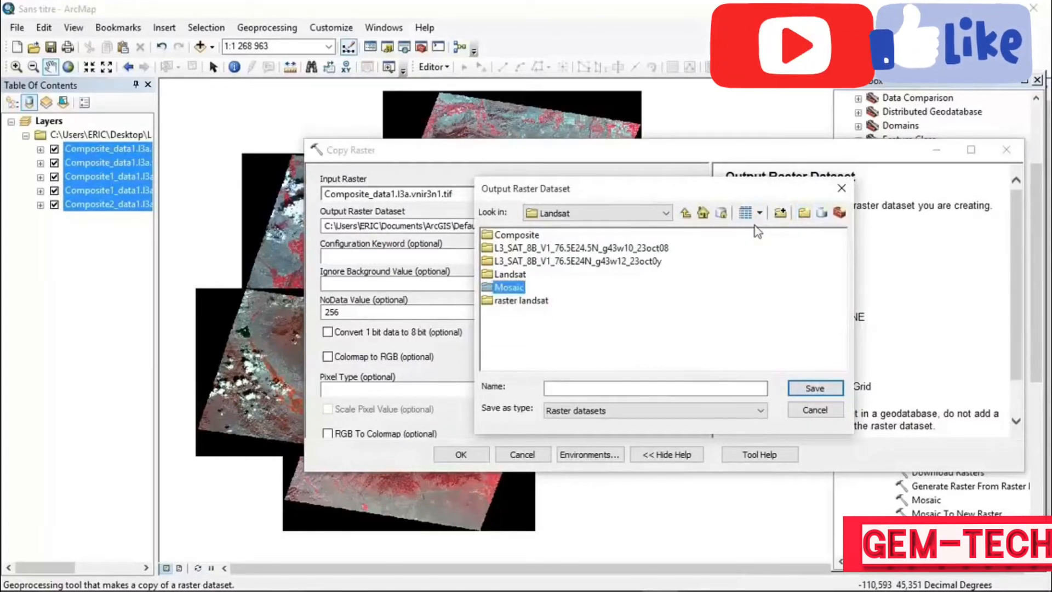
{"action": "double_click", "coordinate": [520, 286]}
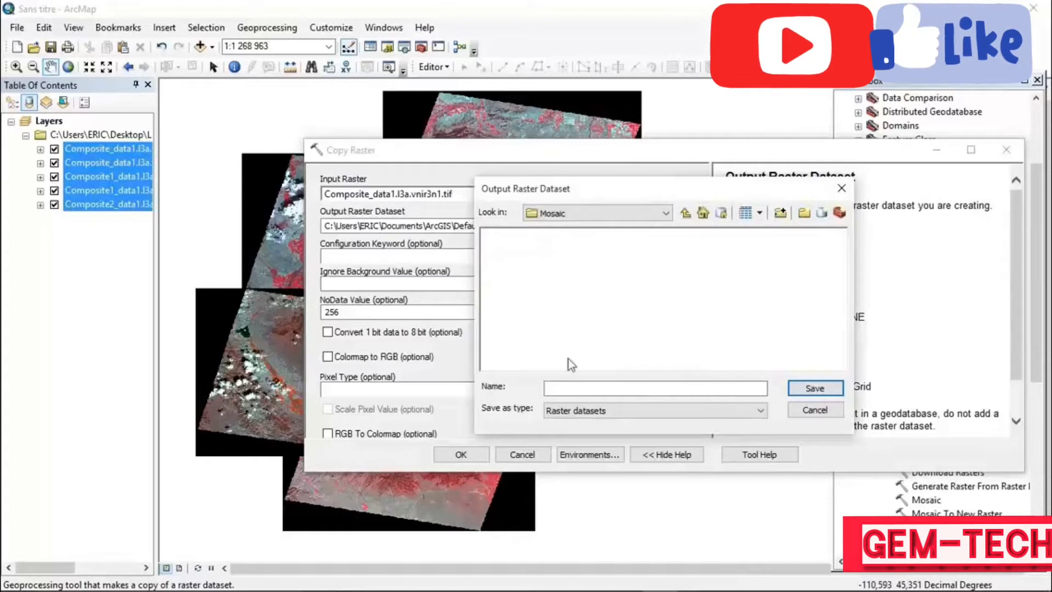
Step: Name the output raster dataset Land1.tif in the Mosaic folder
{"action": "left_click", "coordinate": [562, 389]}
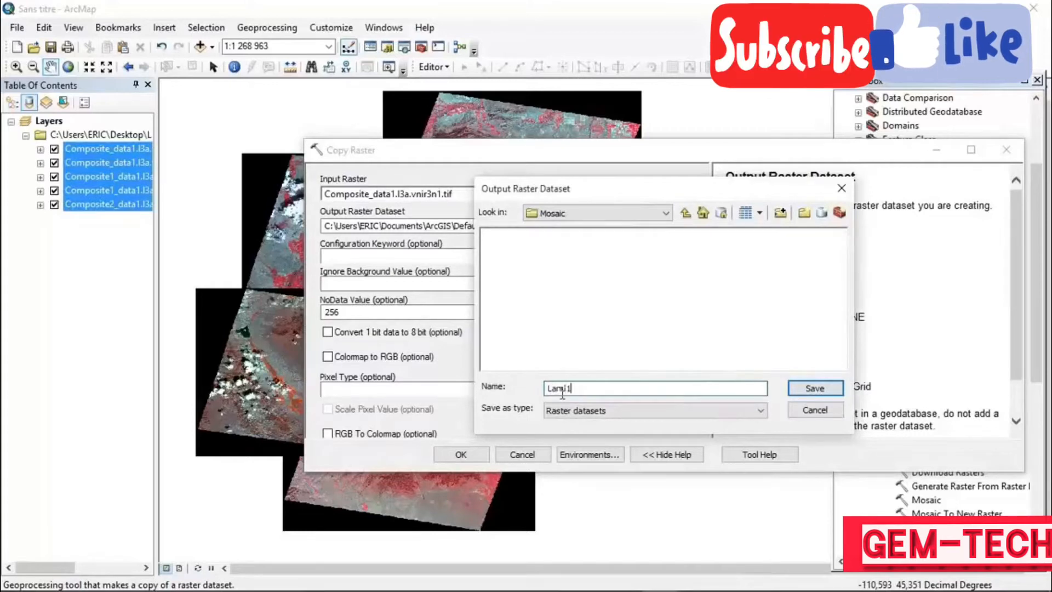
{"action": "left_click", "coordinate": [828, 391]}
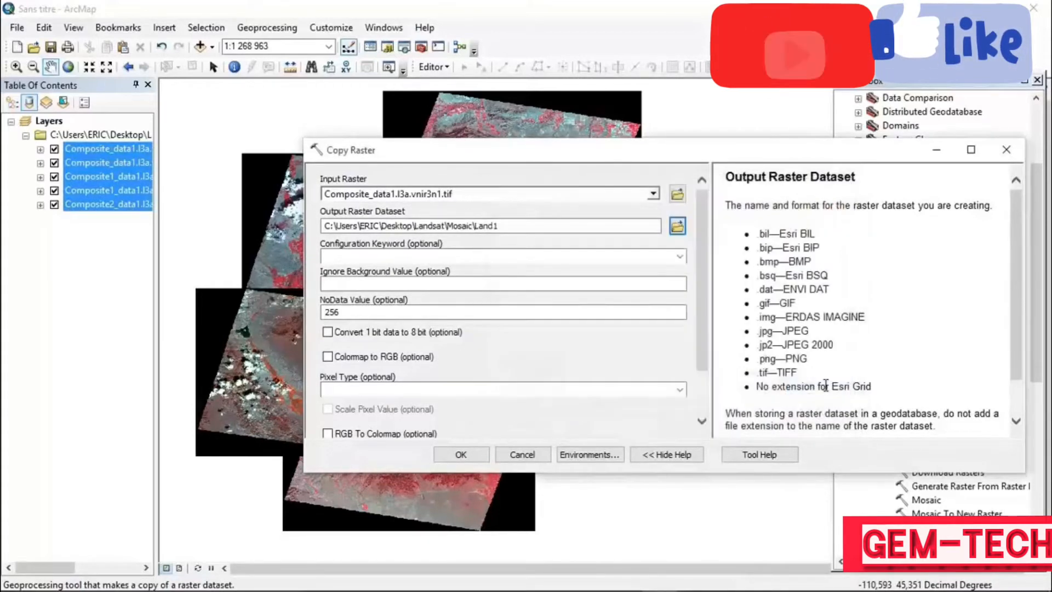
{"action": "left_click", "coordinate": [515, 226]}
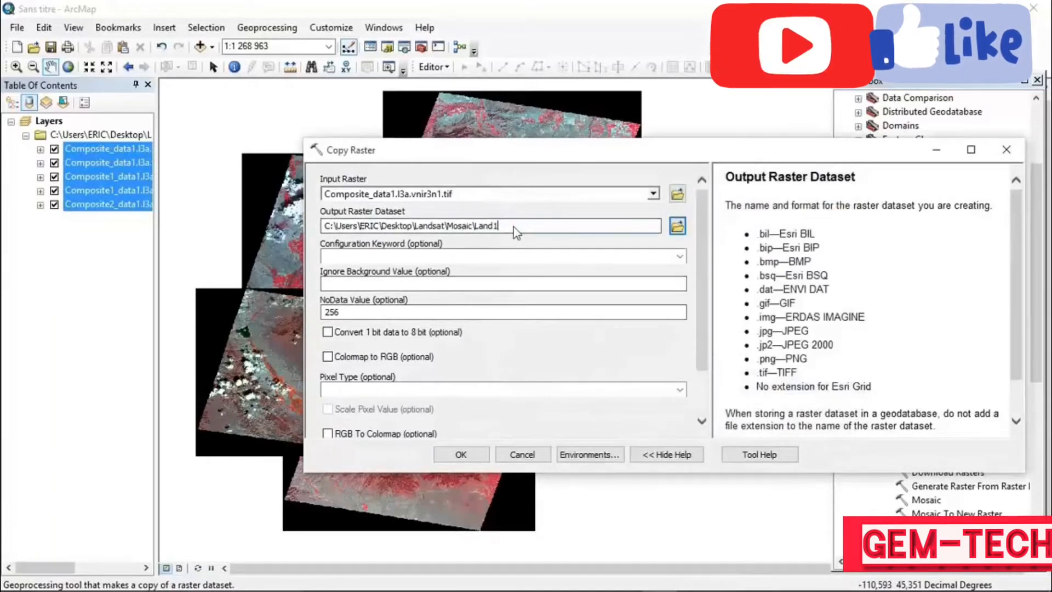
{"action": "type", "text": "?"}
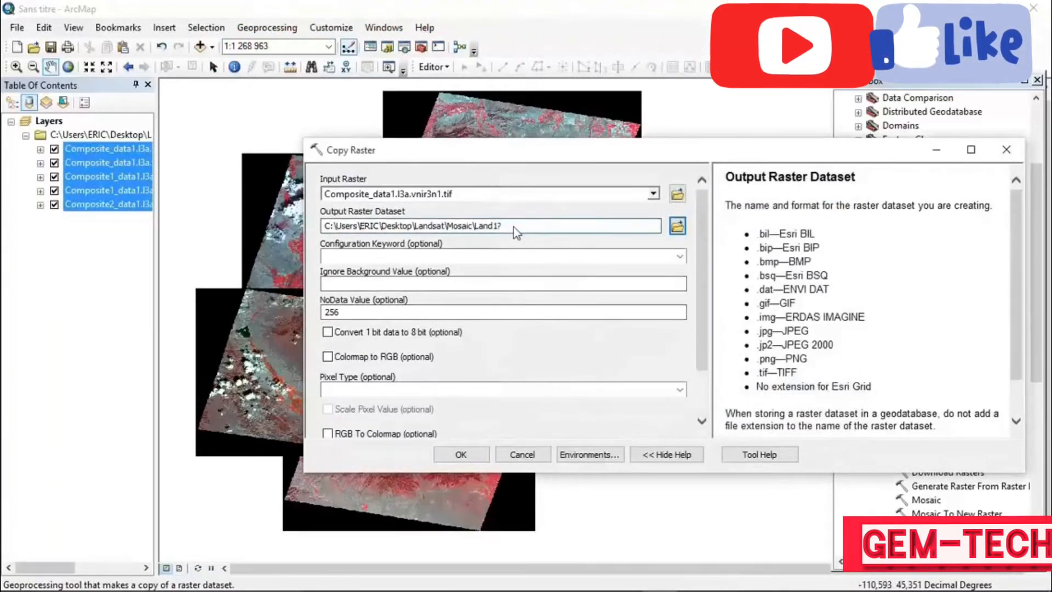
{"action": "key", "text": "BackSpace"}
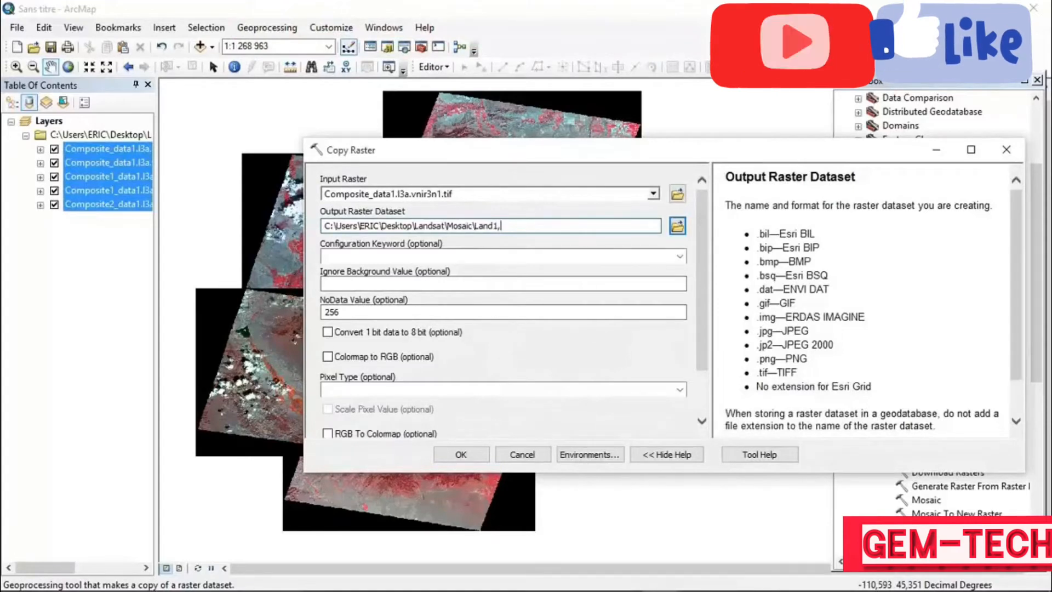
{"action": "type", "text": ";"}
{"action": "key", "text": "BackSpace"}
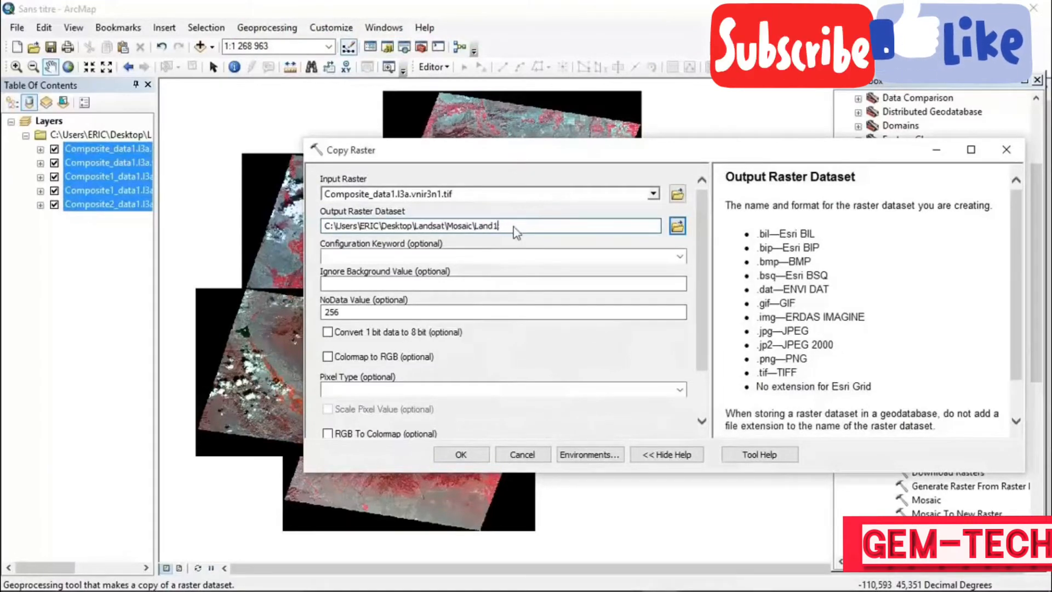
{"action": "type", "text": ".tif"}
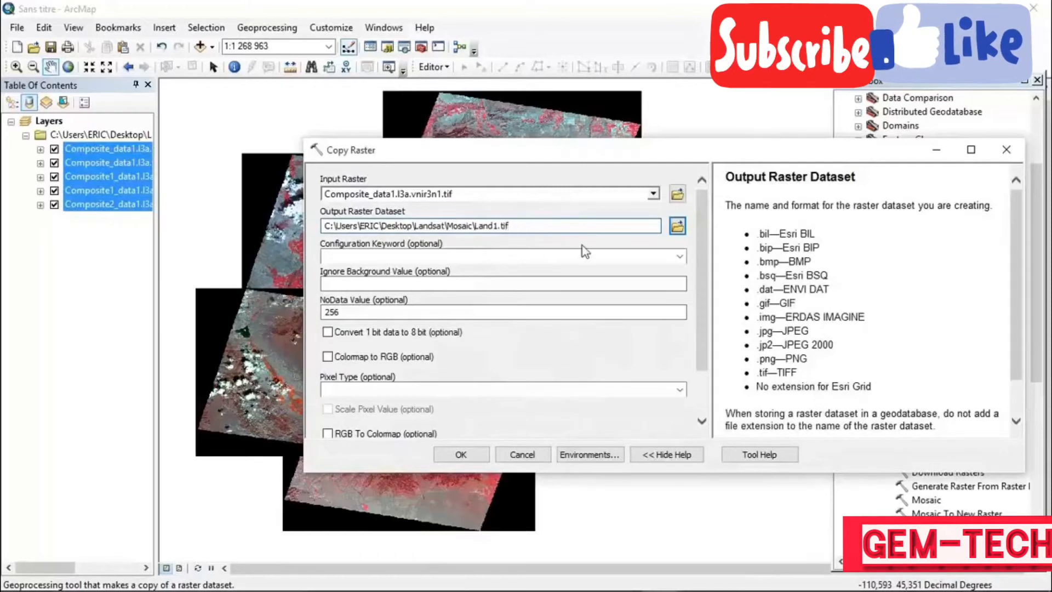
Step: Set both the Ignore Background Value and the NoData Value of the raster copy to 0
{"action": "left_click", "coordinate": [489, 264]}
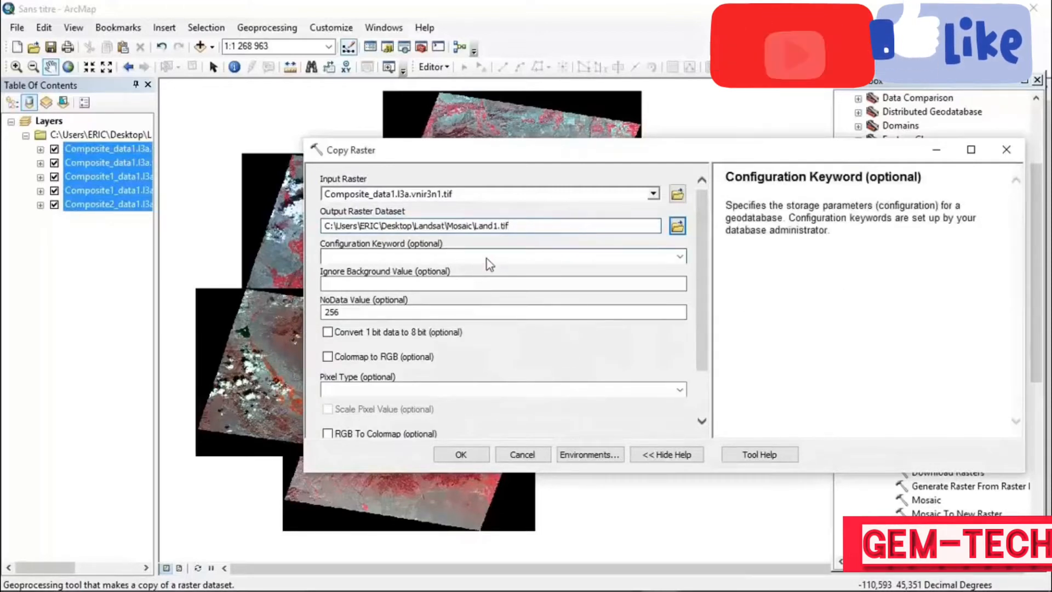
{"action": "left_click", "coordinate": [451, 284]}
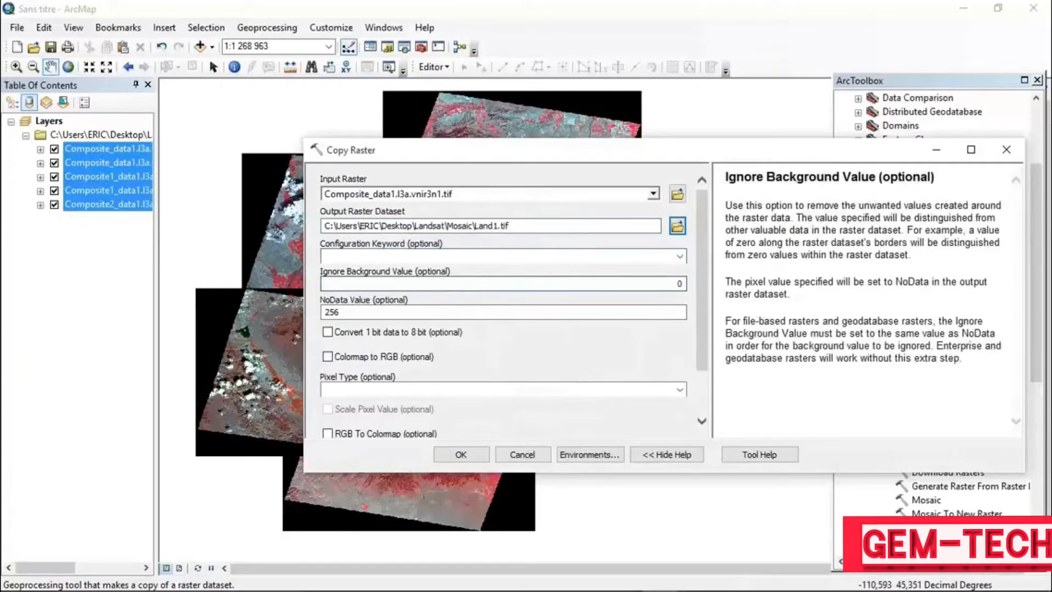
{"action": "left_click", "coordinate": [344, 313]}
{"action": "left_click_drag", "start_coordinate": [345, 312], "coordinate": [303, 313]}
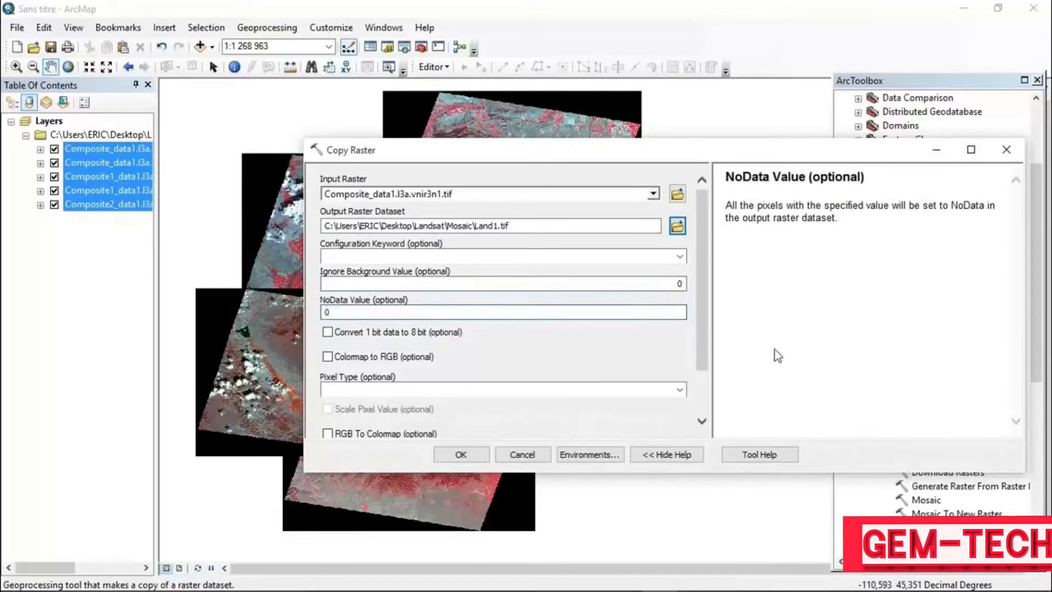
Step: Check the pixel type and pixel depth of Composite_data1.l3a.vnir3n1.tif in the source information of its layer properties
{"action": "left_click_drag", "start_coordinate": [706, 340], "coordinate": [711, 407]}
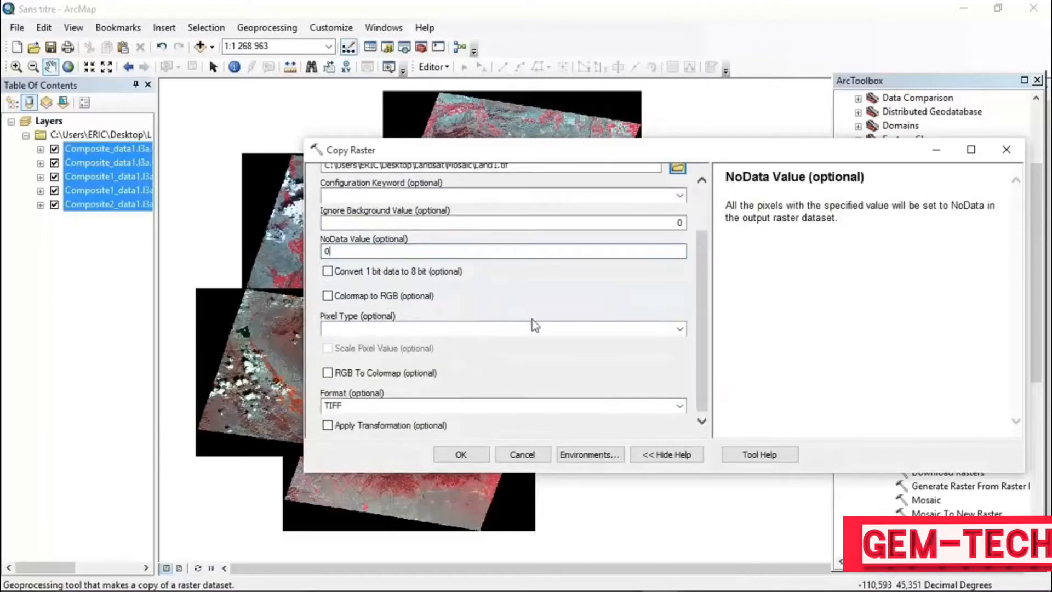
{"action": "left_click", "coordinate": [680, 329]}
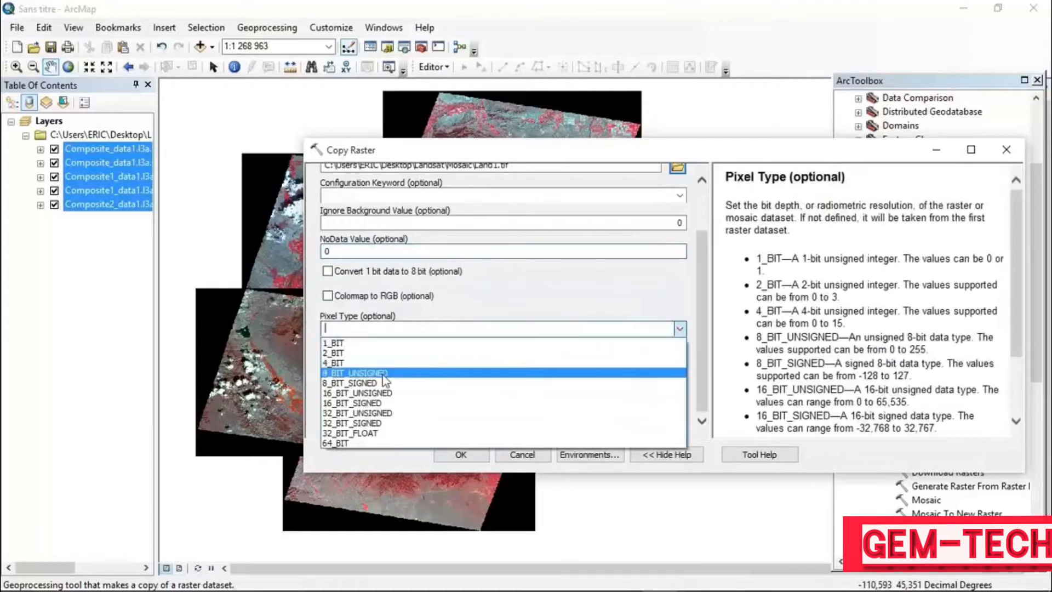
{"action": "left_click", "coordinate": [100, 152]}
{"action": "left_click", "coordinate": [73, 280]}
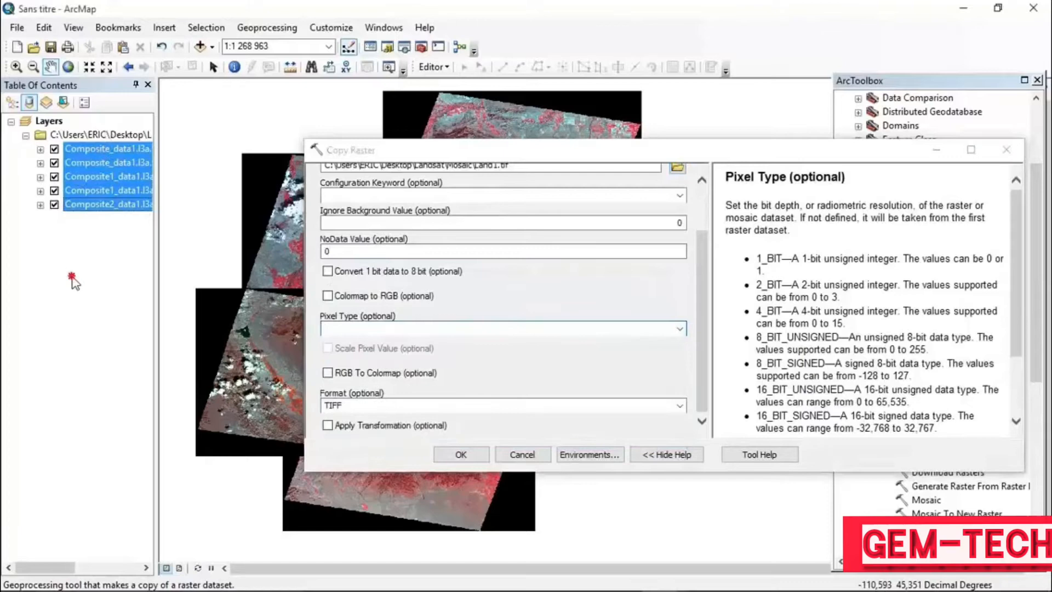
{"action": "left_click", "coordinate": [89, 150]}
{"action": "right_click", "coordinate": [89, 153]}
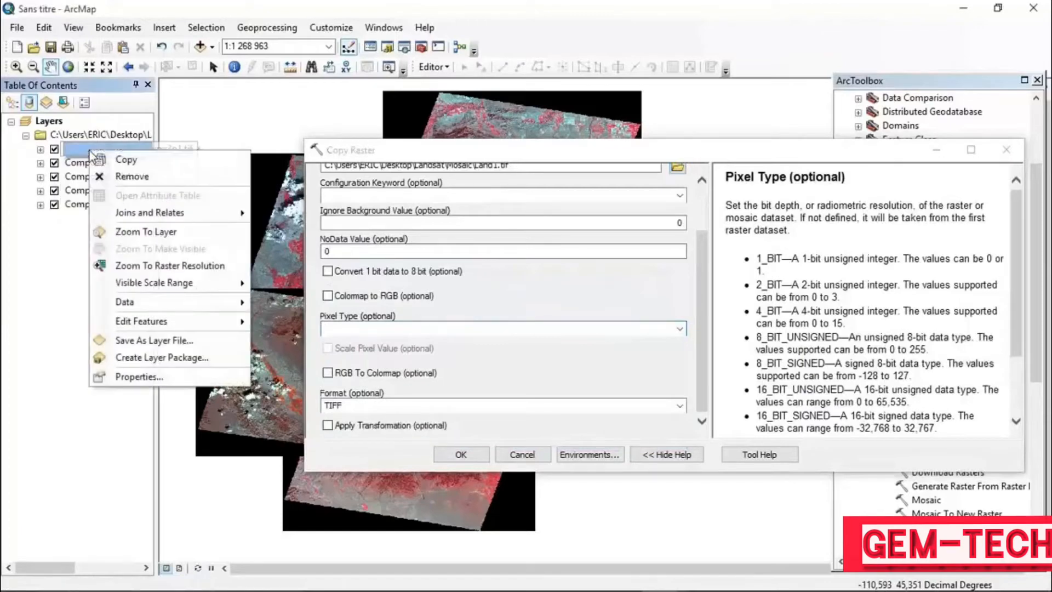
{"action": "left_click", "coordinate": [137, 376]}
{"action": "left_click_drag", "start_coordinate": [410, 117], "coordinate": [650, 53]}
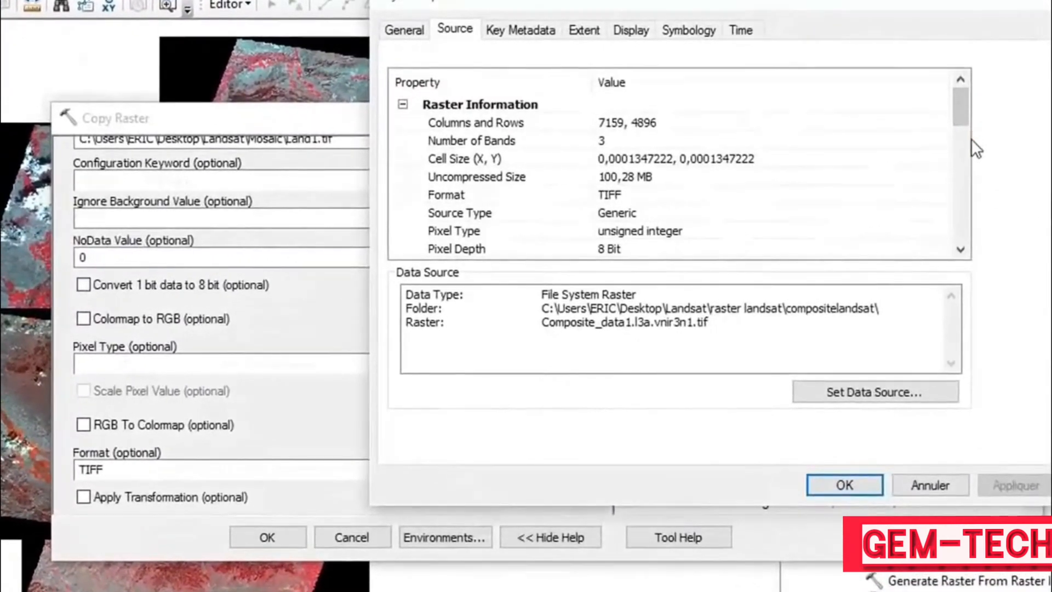
{"action": "left_click_drag", "start_coordinate": [961, 99], "coordinate": [945, 127]}
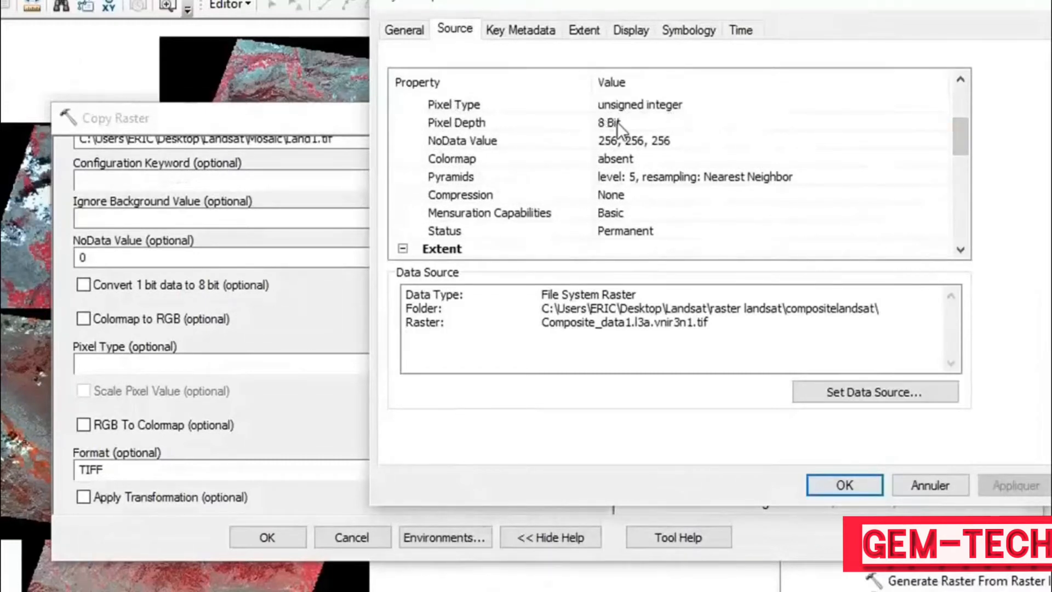
{"action": "left_click", "coordinate": [845, 485]}
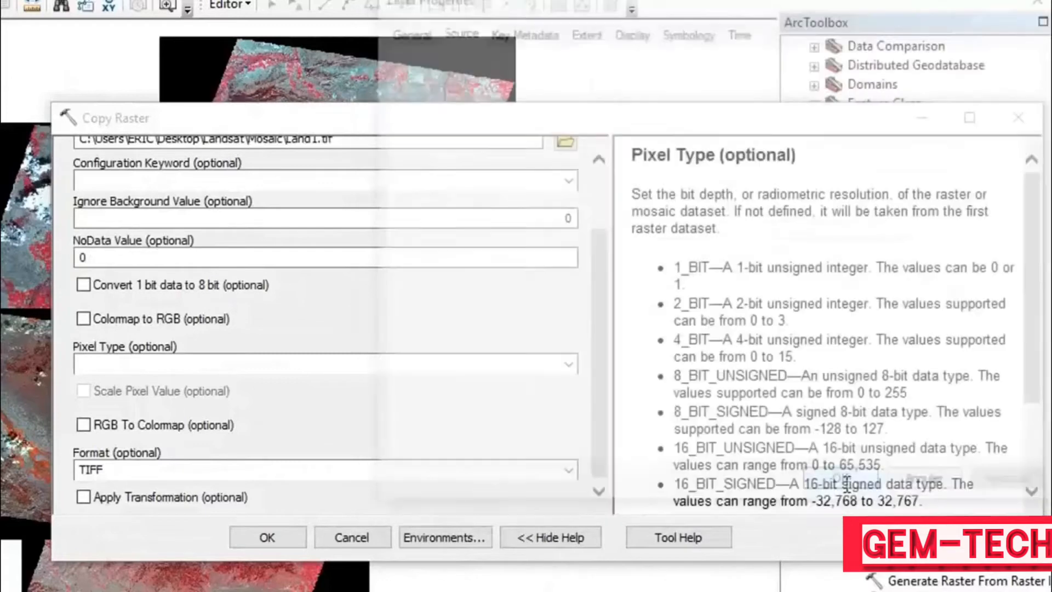
Step: Set the output pixel type to 8_BIT_UNSIGNED, review the Copy Raster settings and run the tool
{"action": "left_click", "coordinate": [570, 363]}
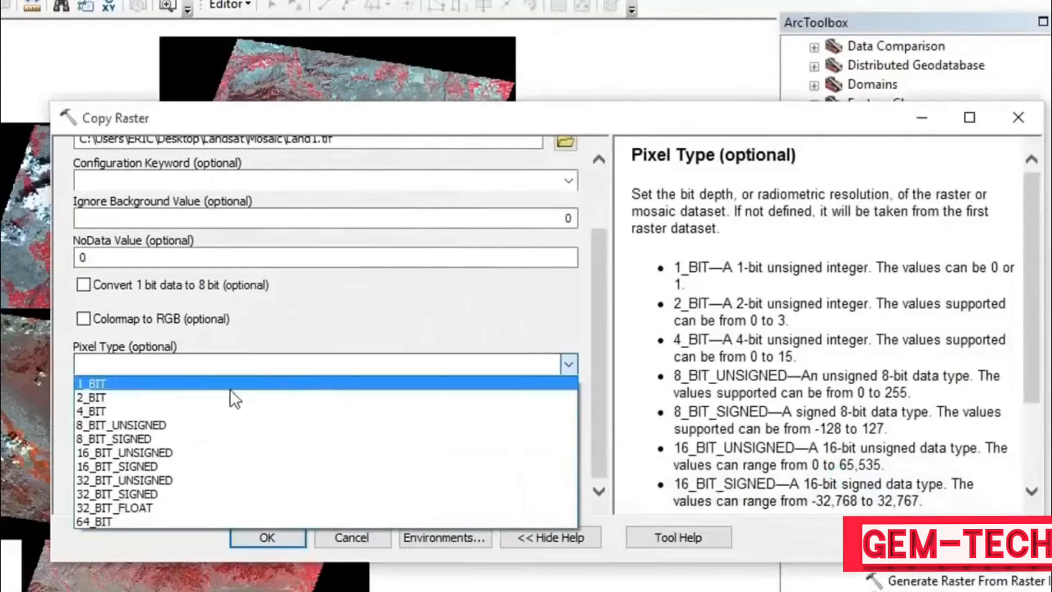
{"action": "left_click", "coordinate": [166, 424]}
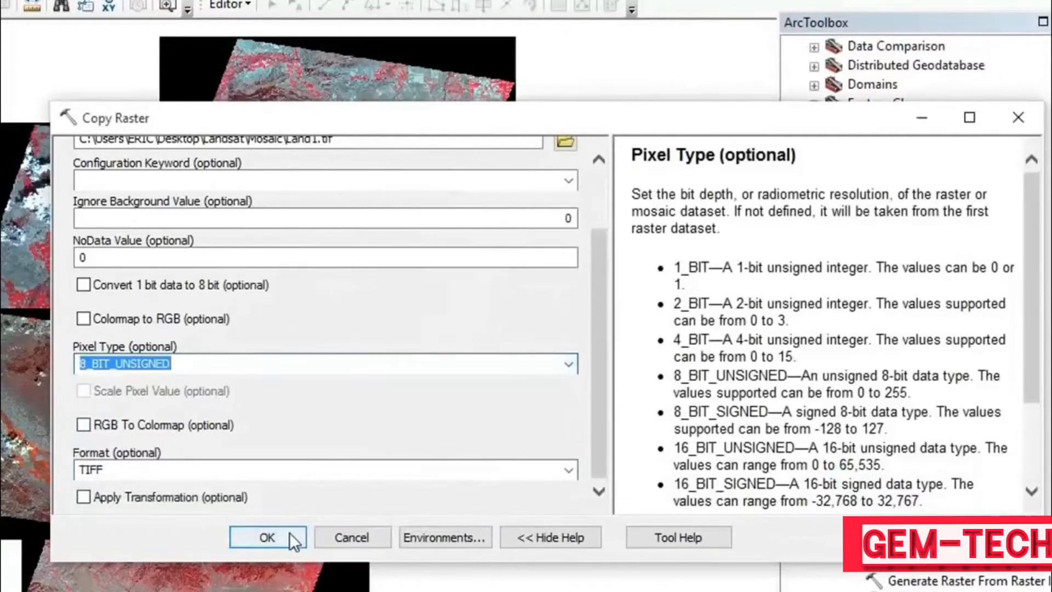
{"action": "left_click_drag", "start_coordinate": [599, 407], "coordinate": [615, 282]}
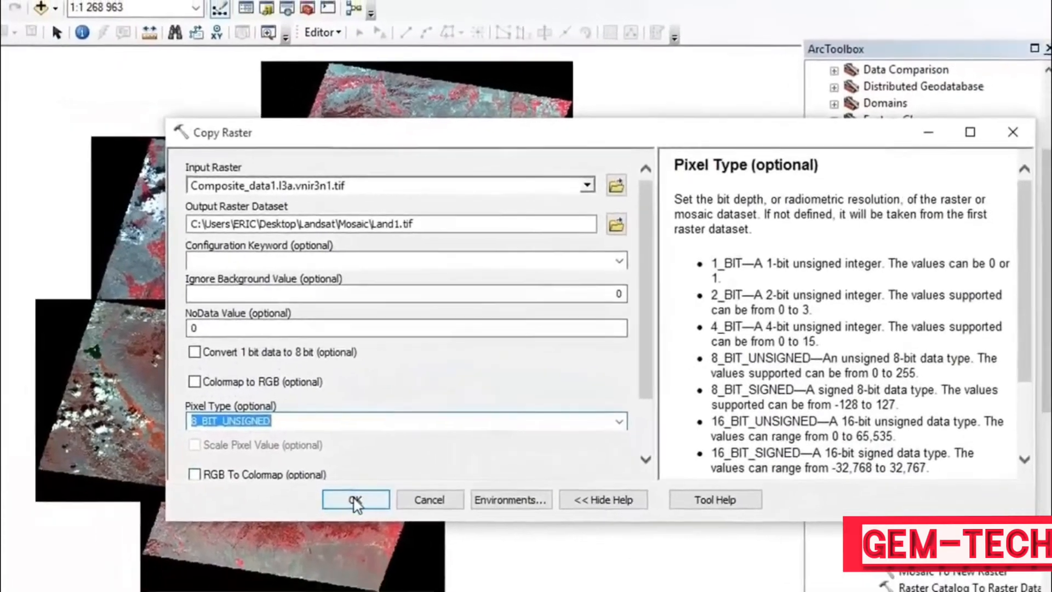
{"action": "left_click", "coordinate": [268, 537]}
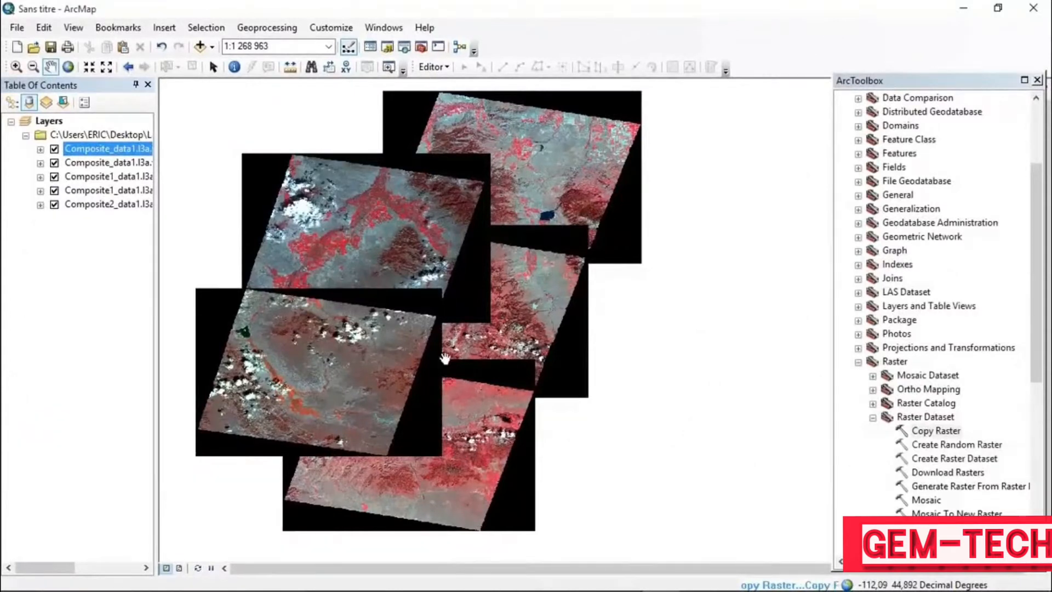
Step: Hide all five original composite layers on the map
{"action": "left_click", "coordinate": [55, 149]}
{"action": "left_click", "coordinate": [54, 163]}
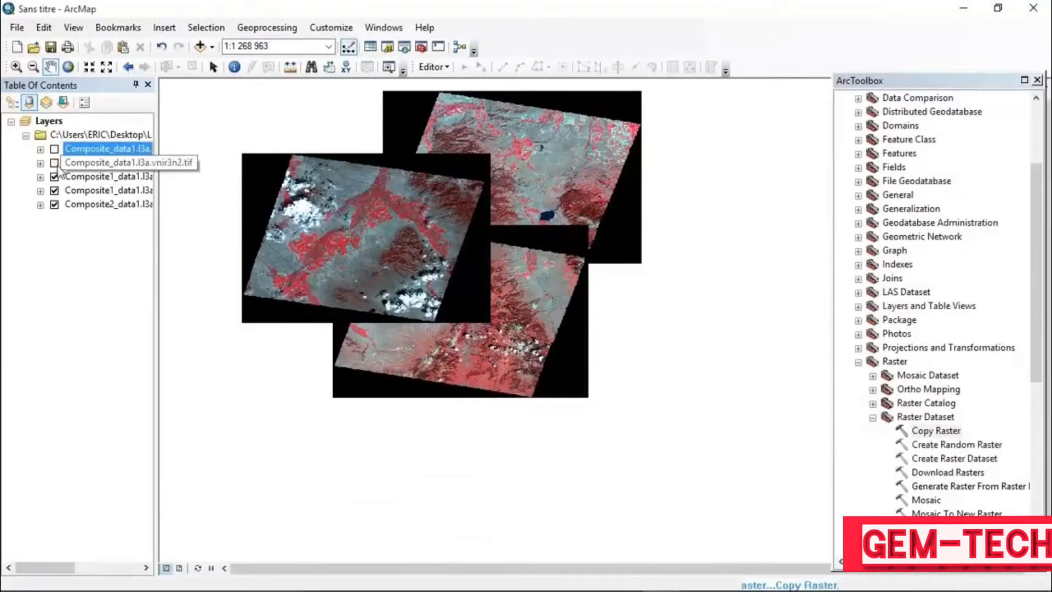
{"action": "left_click", "coordinate": [54, 176]}
{"action": "left_click", "coordinate": [54, 190]}
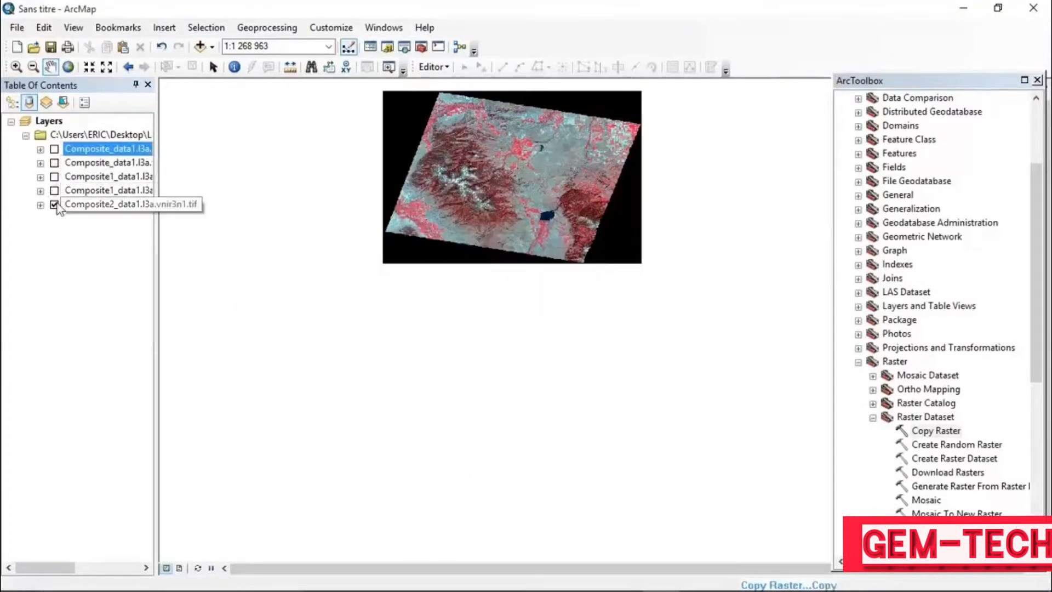
{"action": "left_click", "coordinate": [54, 204]}
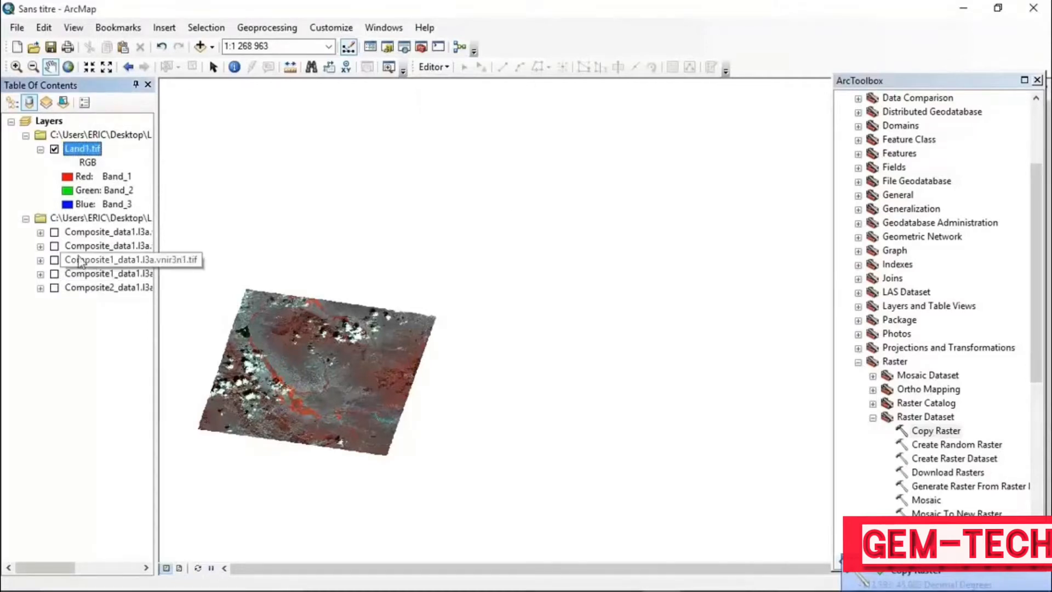
Step: Compare Land1.tif with its source by showing the first composite layer and hiding it again
{"action": "left_click", "coordinate": [56, 234]}
{"action": "left_click", "coordinate": [55, 233]}
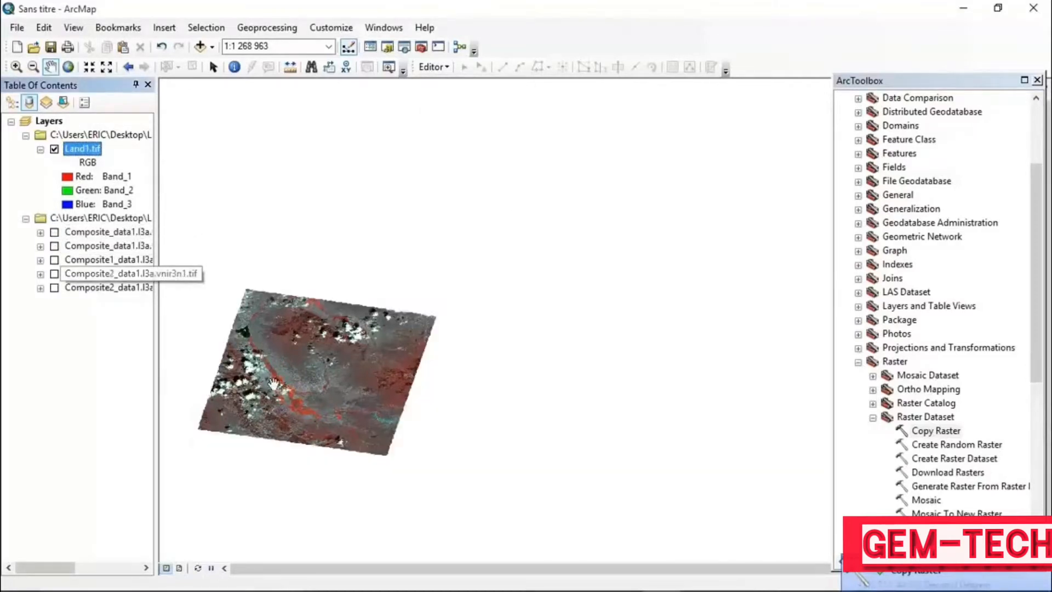
{"action": "left_click_drag", "start_coordinate": [326, 411], "coordinate": [327, 353]}
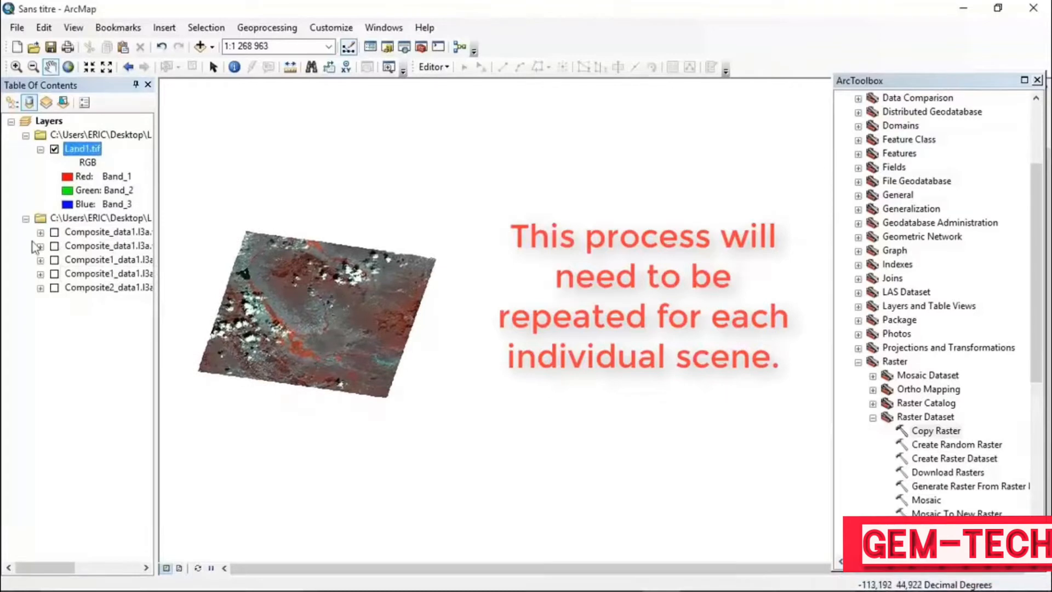
Step: Show the composite layers that still need copying and open the Copy Raster tool for the remaining scenes
{"action": "left_click", "coordinate": [54, 247]}
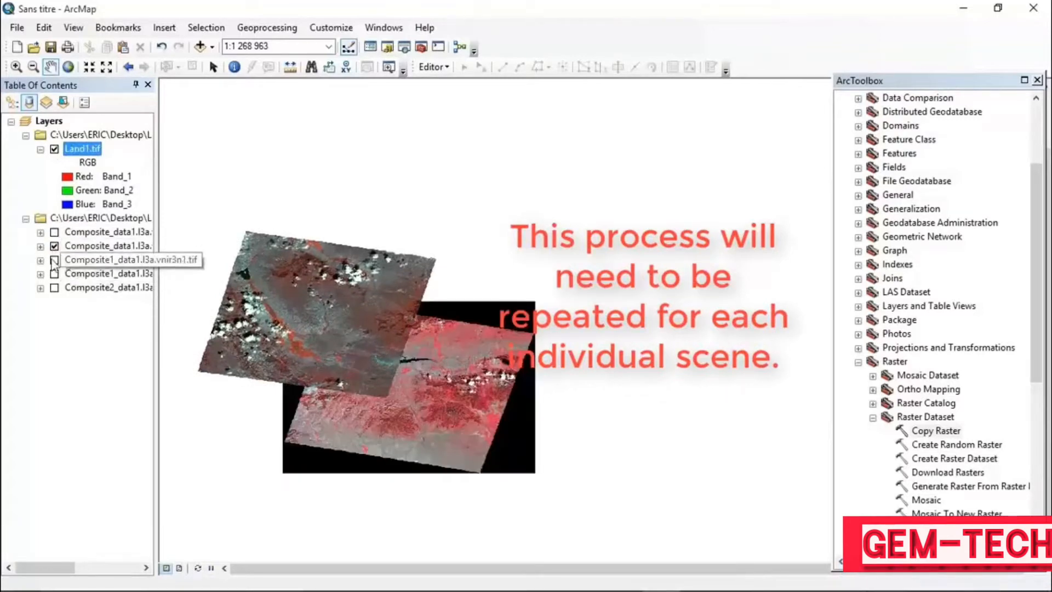
{"action": "left_click", "coordinate": [54, 259]}
{"action": "left_click", "coordinate": [54, 274]}
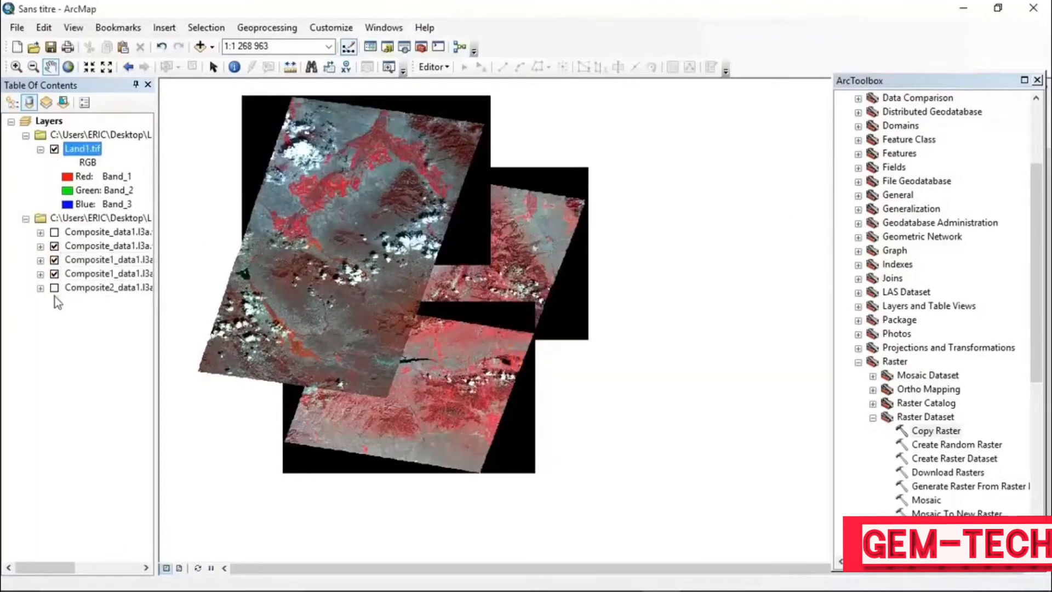
{"action": "left_click", "coordinate": [936, 431]}
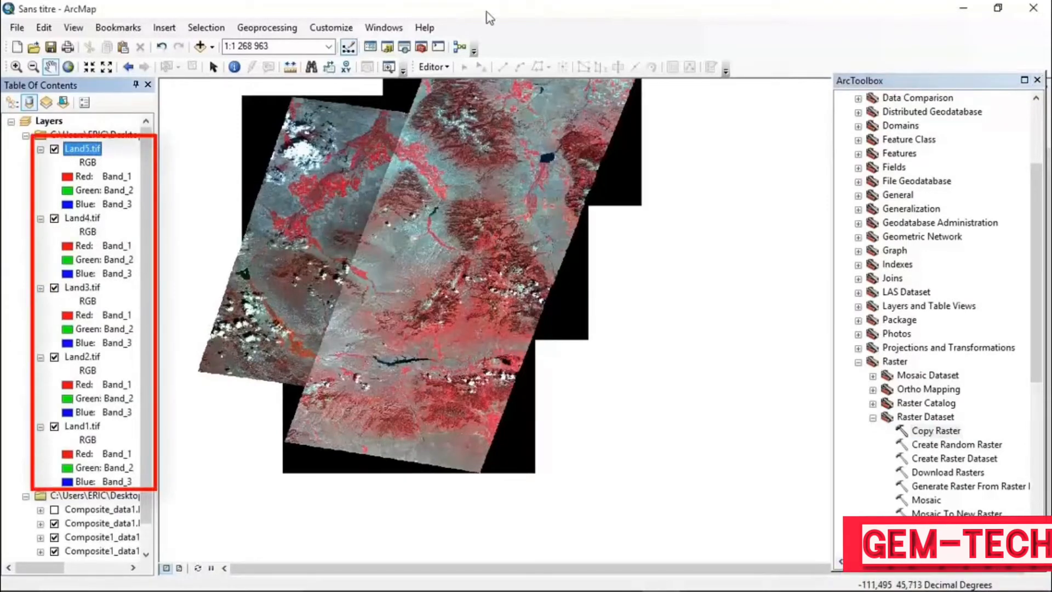
Step: Hide the original composite layers so that only the Land1.tif to Land5.tif copies are displayed
{"action": "left_click_drag", "start_coordinate": [486, 184], "coordinate": [498, 229]}
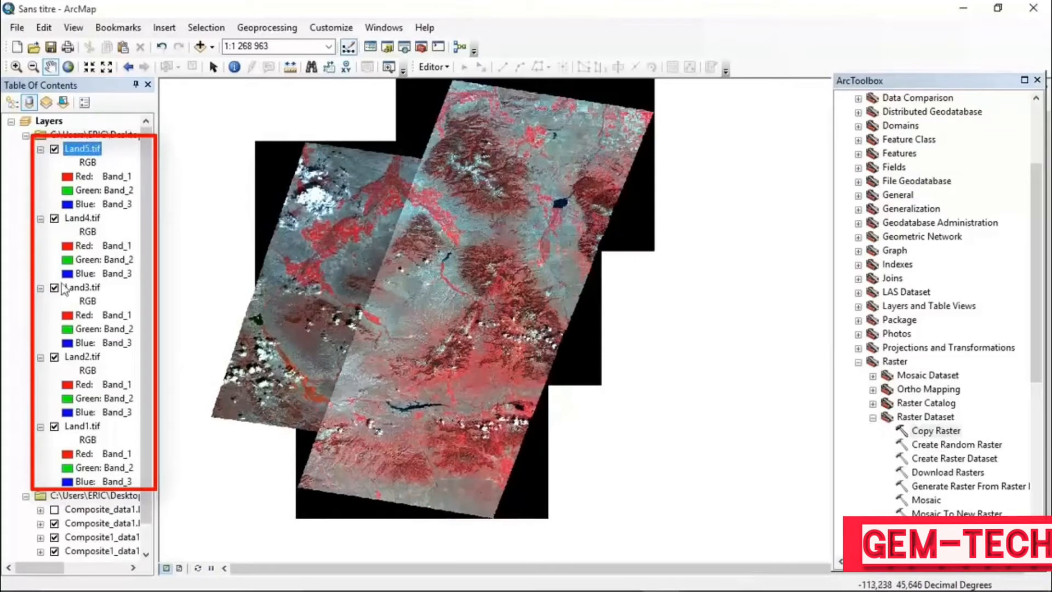
{"action": "left_click", "coordinate": [26, 496]}
{"action": "left_click", "coordinate": [25, 496]}
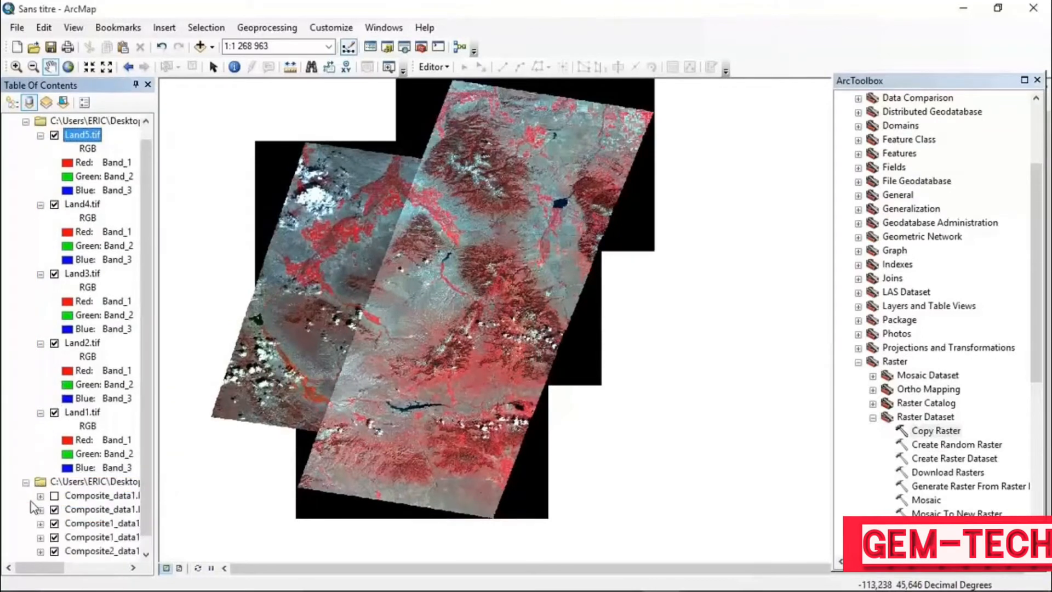
{"action": "left_click", "coordinate": [55, 524]}
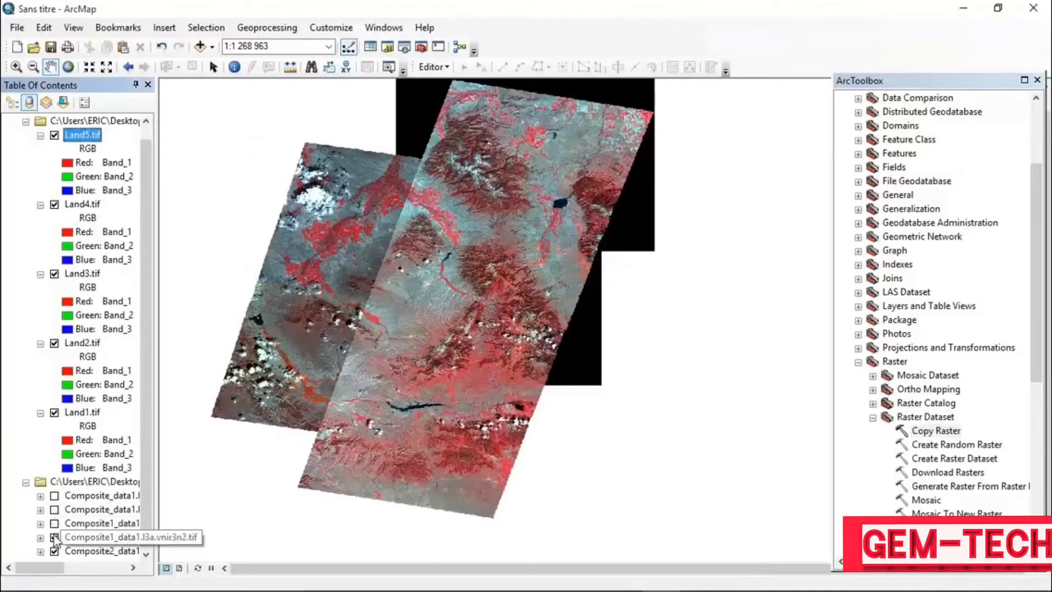
{"action": "left_click", "coordinate": [54, 538]}
{"action": "mouse_move", "coordinate": [531, 214]}
{"action": "left_mouse_down"}
{"action": "mouse_move", "coordinate": [482, 229]}
{"action": "mouse_move", "coordinate": [486, 216]}
{"action": "left_mouse_up"}
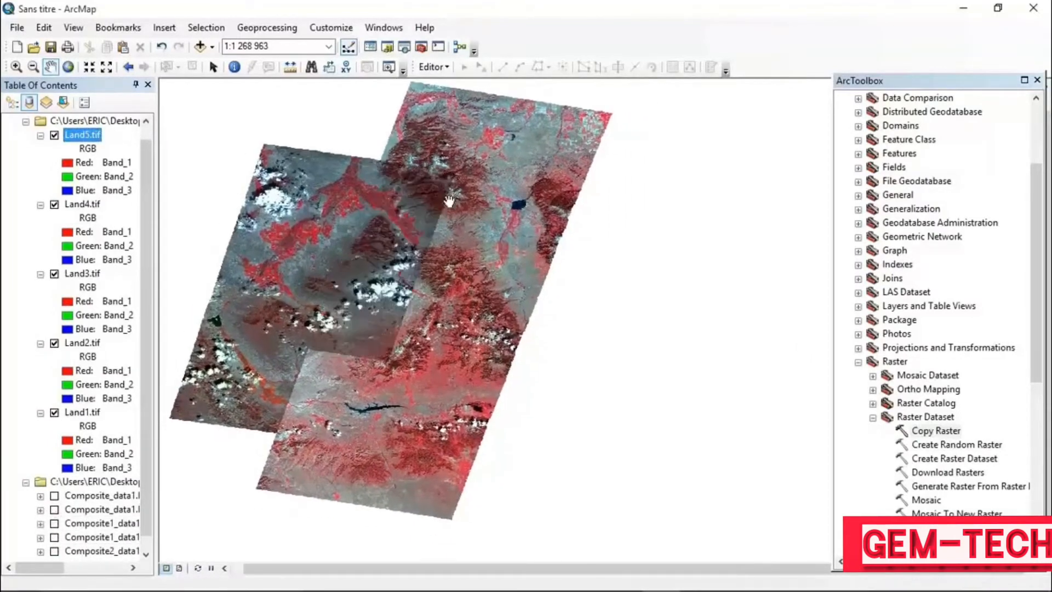
Step: Examine how the copied scenes overlap by hiding and showing Land5.tif and Land4.tif in turn
{"action": "left_click", "coordinate": [54, 134]}
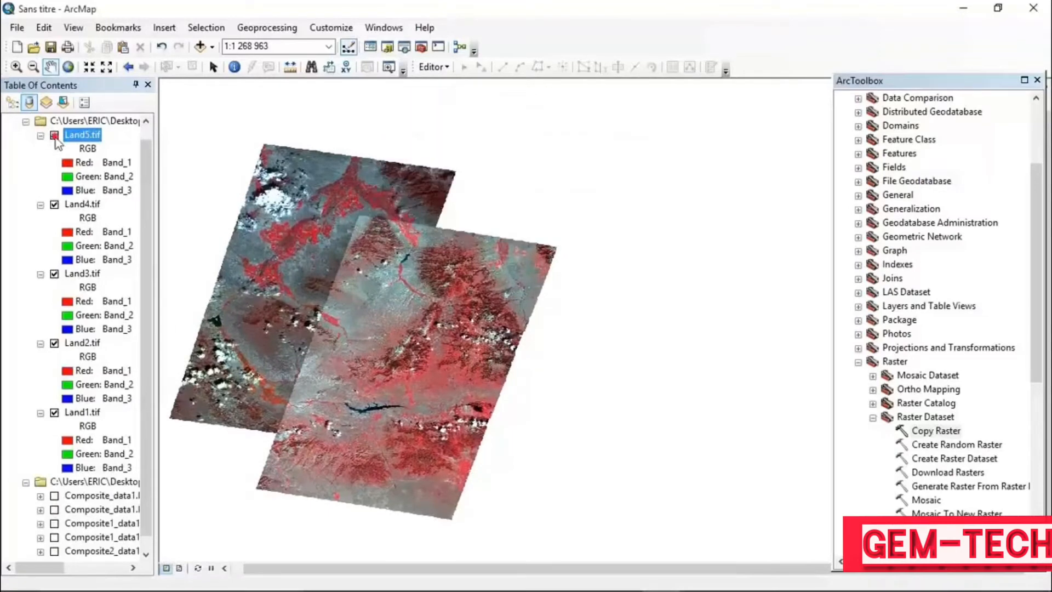
{"action": "left_click", "coordinate": [54, 134]}
{"action": "left_click", "coordinate": [54, 205]}
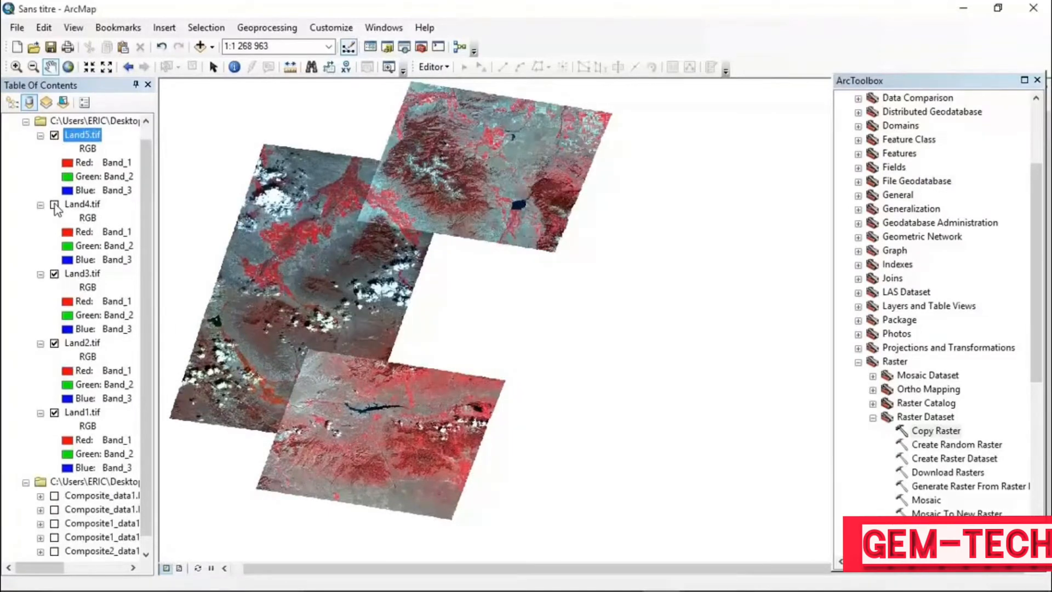
{"action": "left_click", "coordinate": [54, 205]}
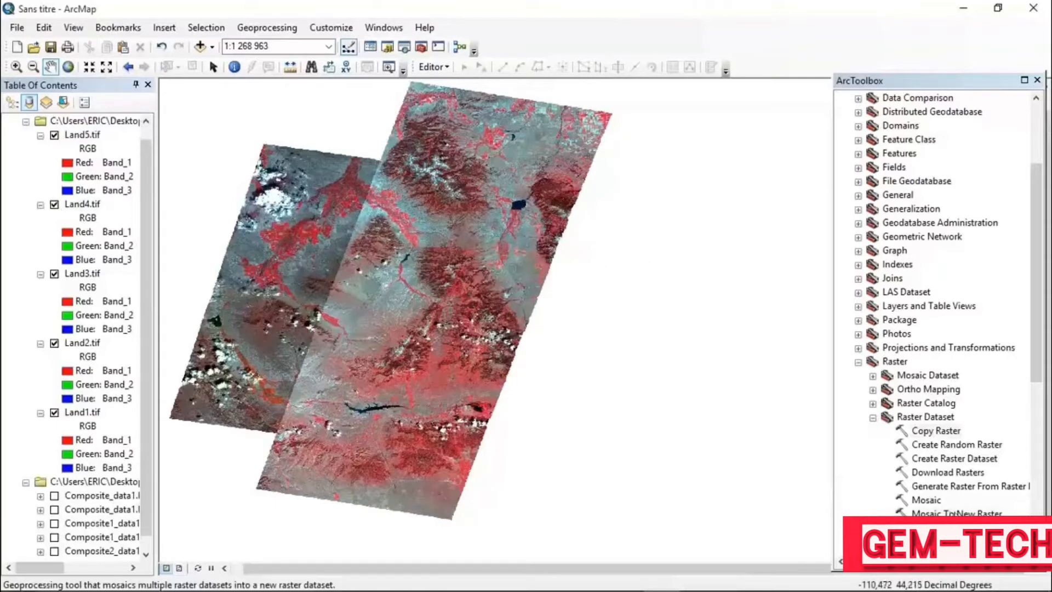
Step: Open the Mosaic To New Raster tool and add Land5.tif, Land4.tif, Land3.tif, Land2.tif and Land1.tif as input rasters
{"action": "left_click", "coordinate": [998, 513]}
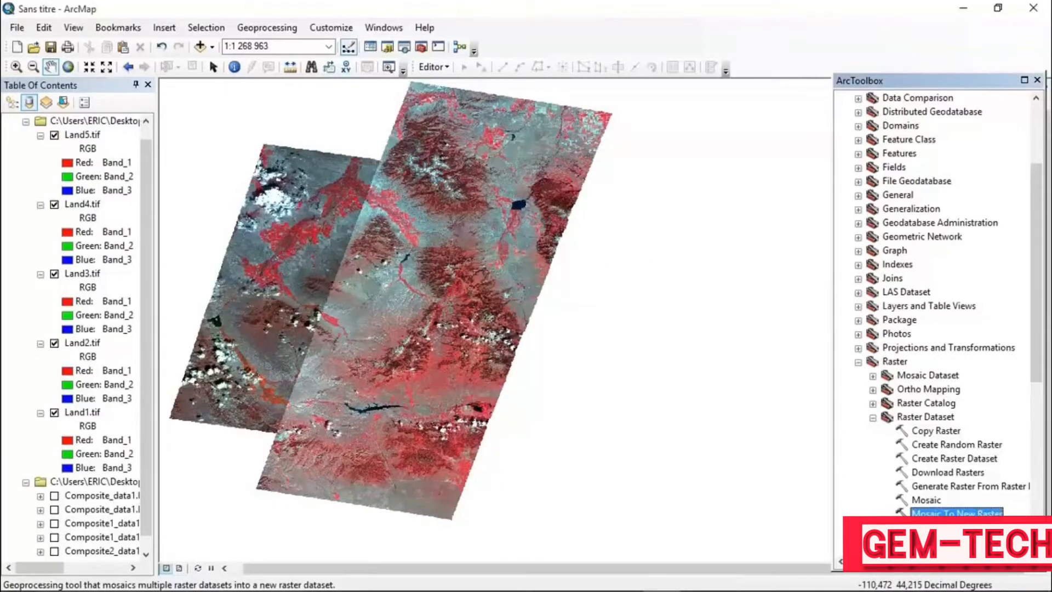
{"action": "double_click", "coordinate": [997, 513]}
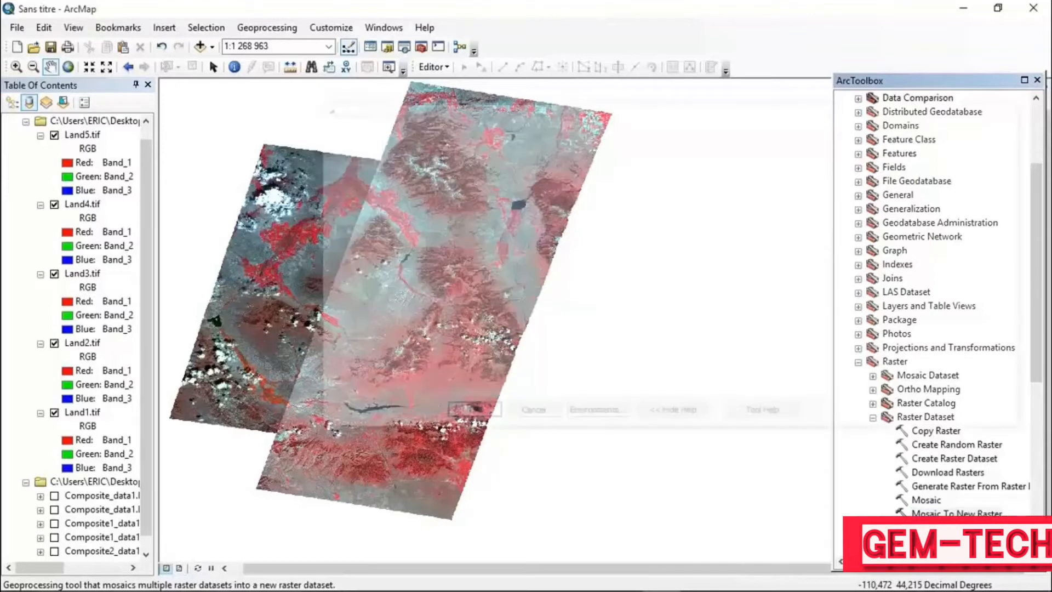
{"action": "left_click", "coordinate": [657, 157]}
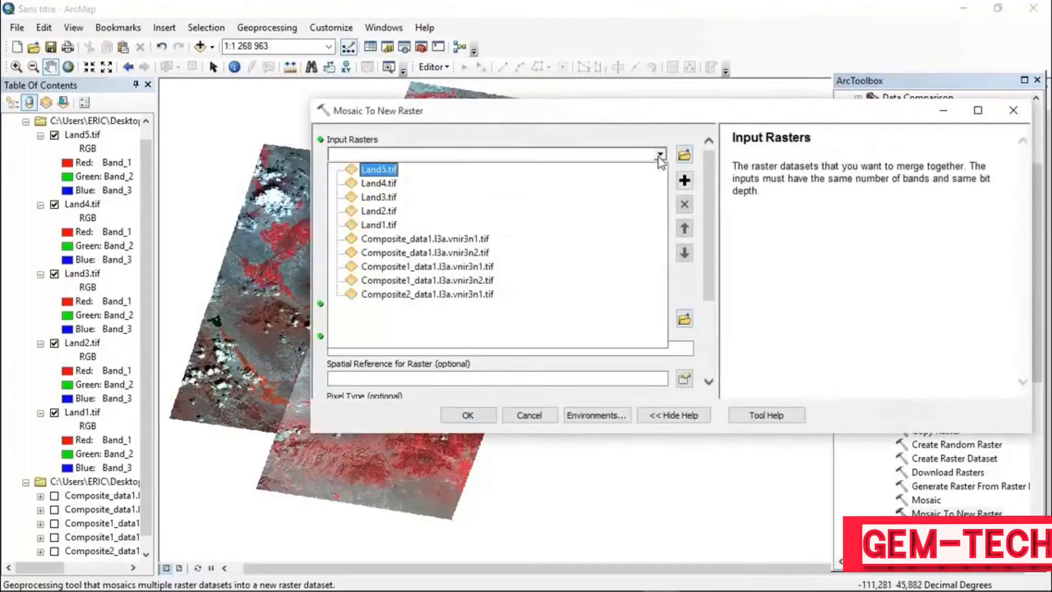
{"action": "left_click", "coordinate": [378, 170]}
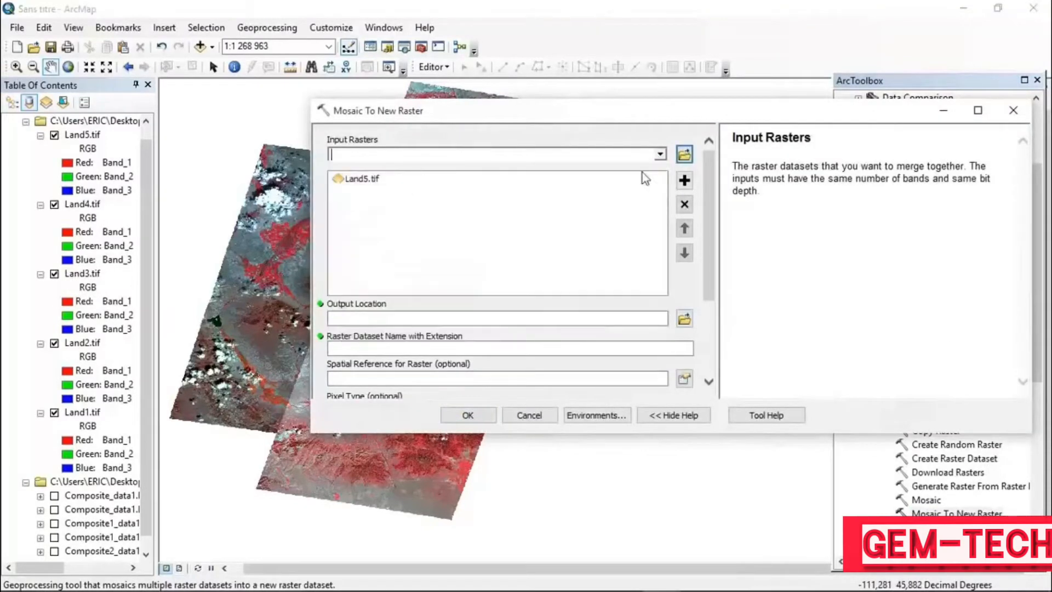
{"action": "left_click", "coordinate": [659, 155]}
{"action": "left_click", "coordinate": [378, 166]}
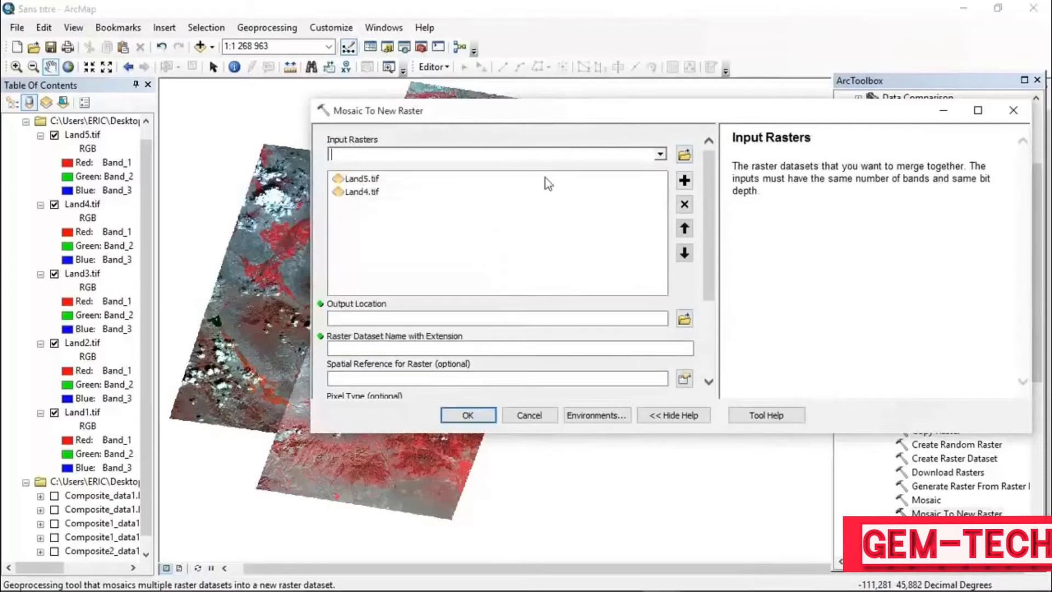
{"action": "left_click", "coordinate": [660, 155]}
{"action": "left_click", "coordinate": [394, 198]}
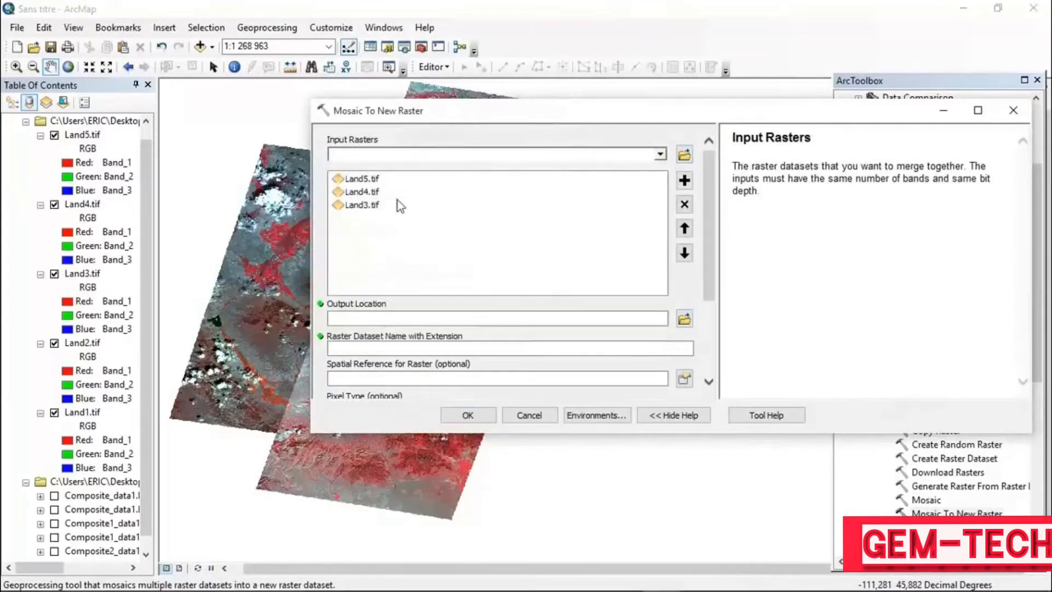
{"action": "left_click", "coordinate": [660, 155]}
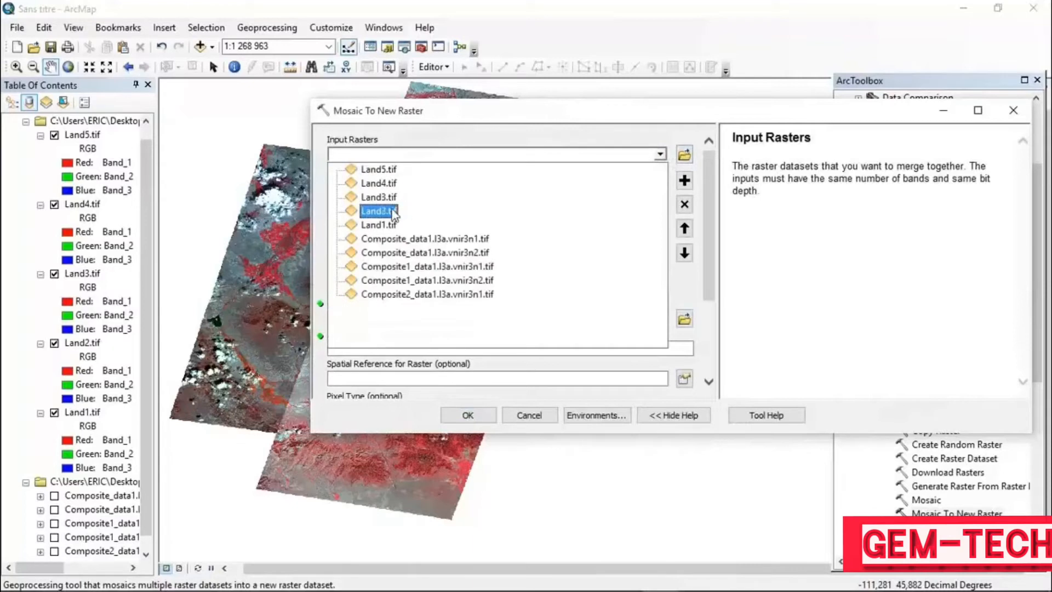
{"action": "left_click", "coordinate": [428, 210]}
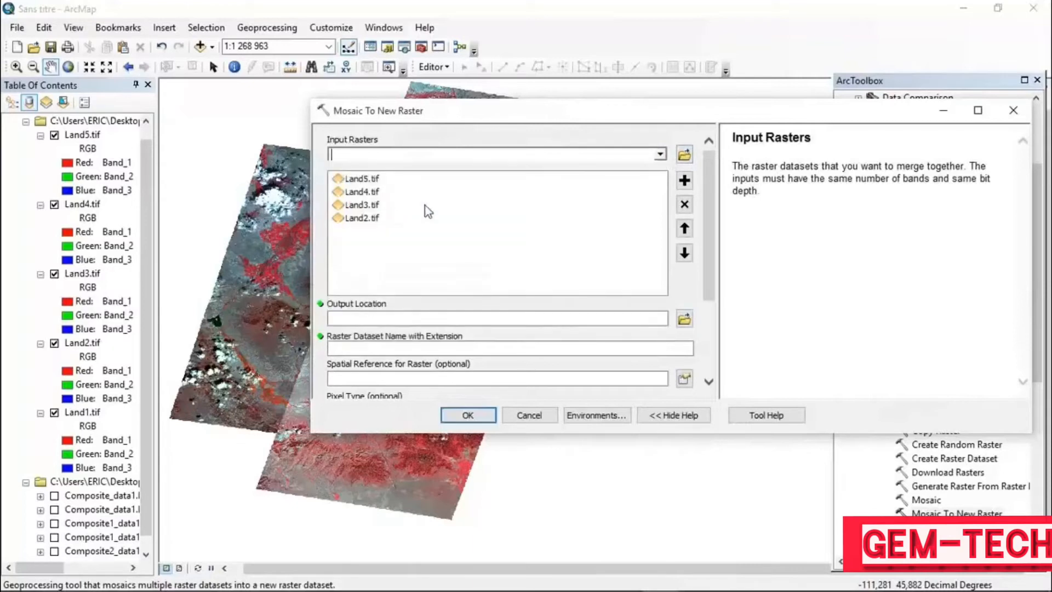
{"action": "left_click", "coordinate": [662, 156]}
{"action": "left_click", "coordinate": [387, 225]}
Step: Set the mosaic's output location to the Mosaic folder inside the Landsat folder
{"action": "left_click", "coordinate": [683, 319]}
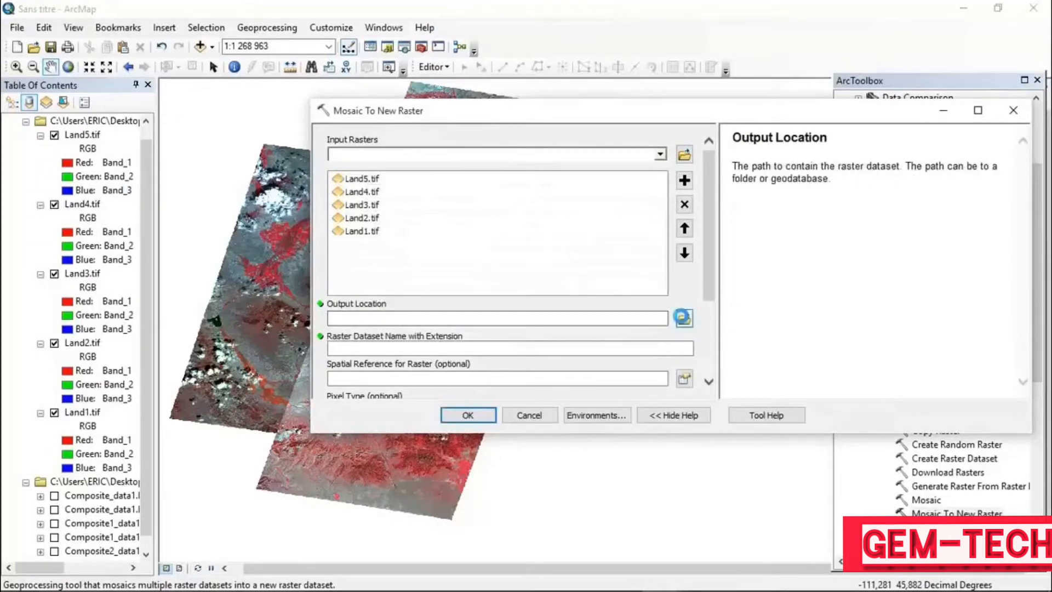
{"action": "left_click", "coordinate": [693, 176]}
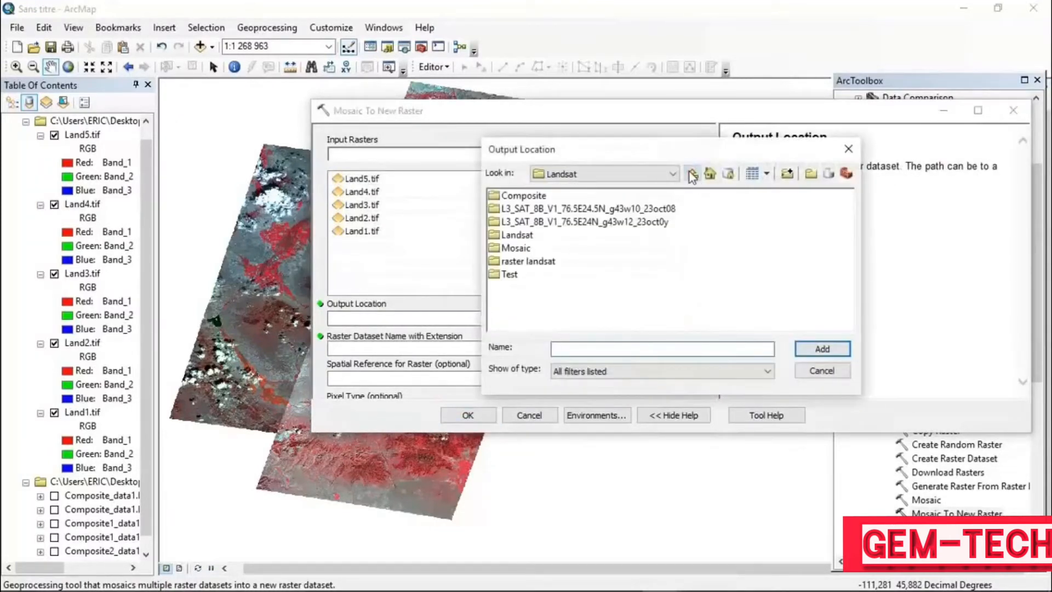
{"action": "left_click", "coordinate": [516, 248]}
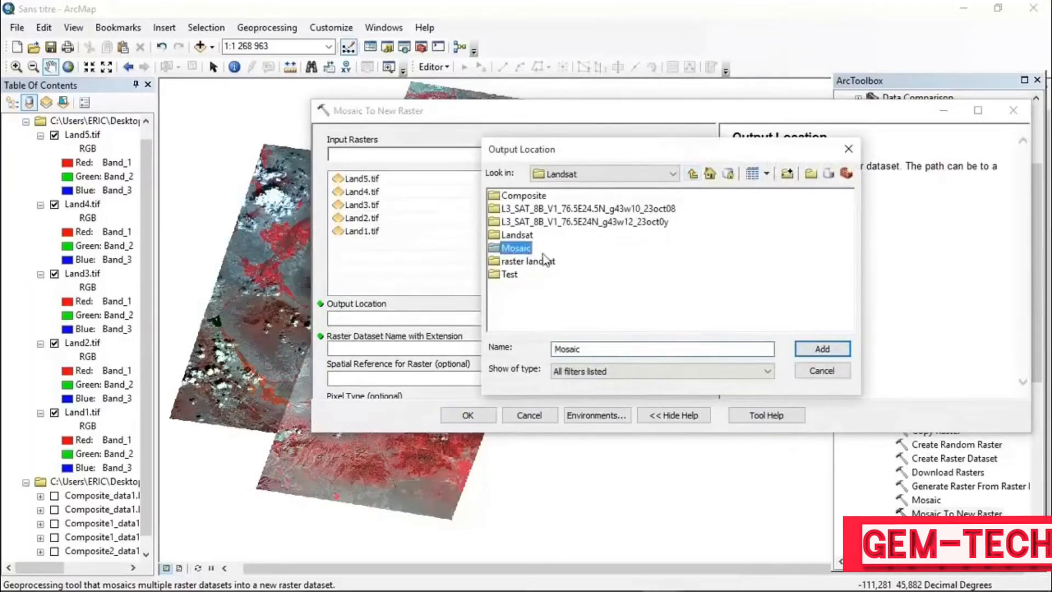
{"action": "left_click", "coordinate": [833, 355]}
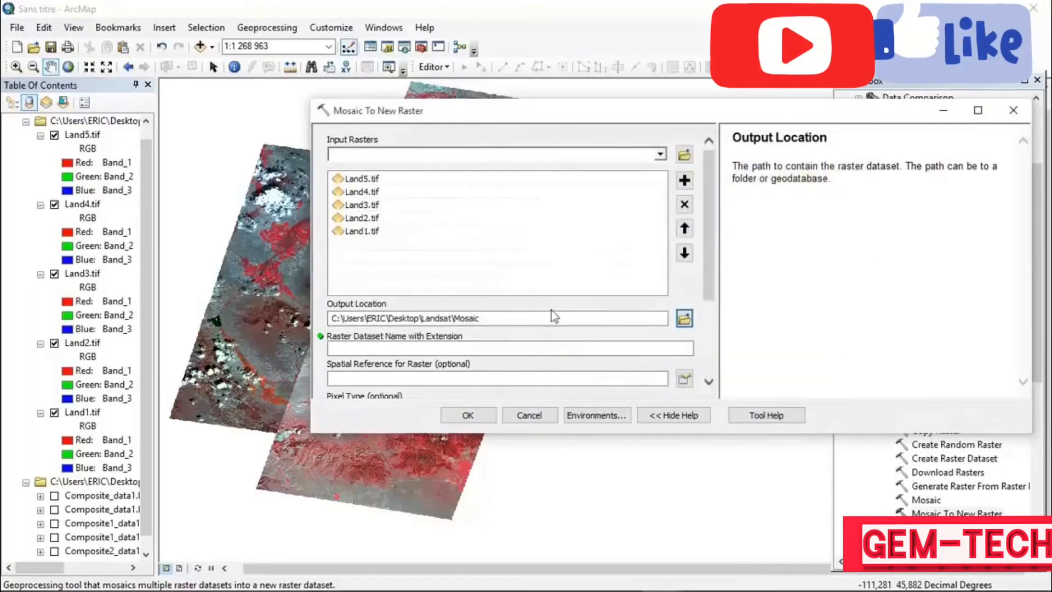
Step: Name the output raster dataset MosaicFinal.tif
{"action": "left_click", "coordinate": [498, 344]}
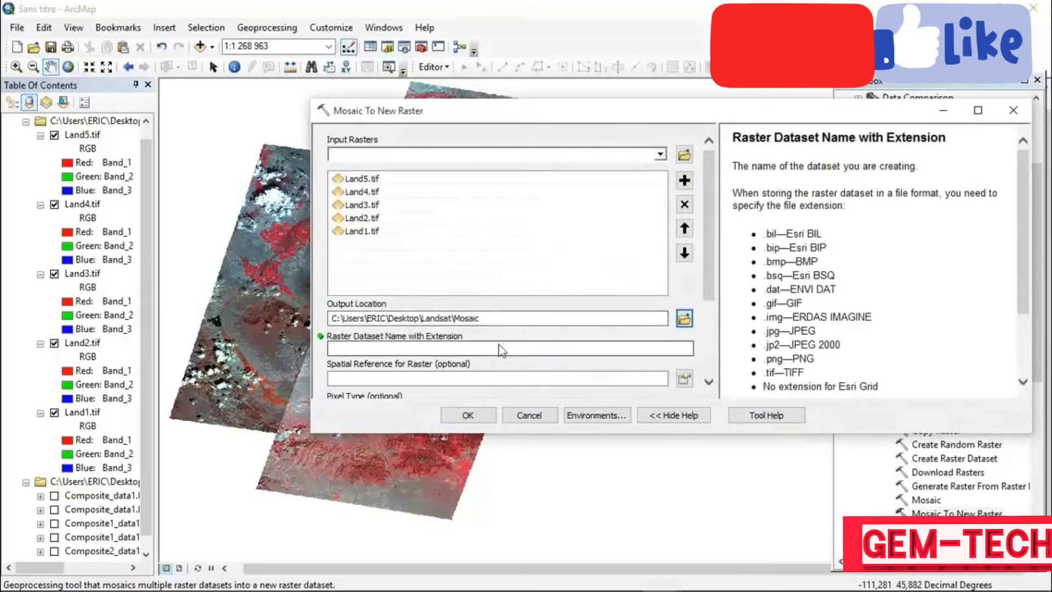
{"action": "type", "text": "M"}
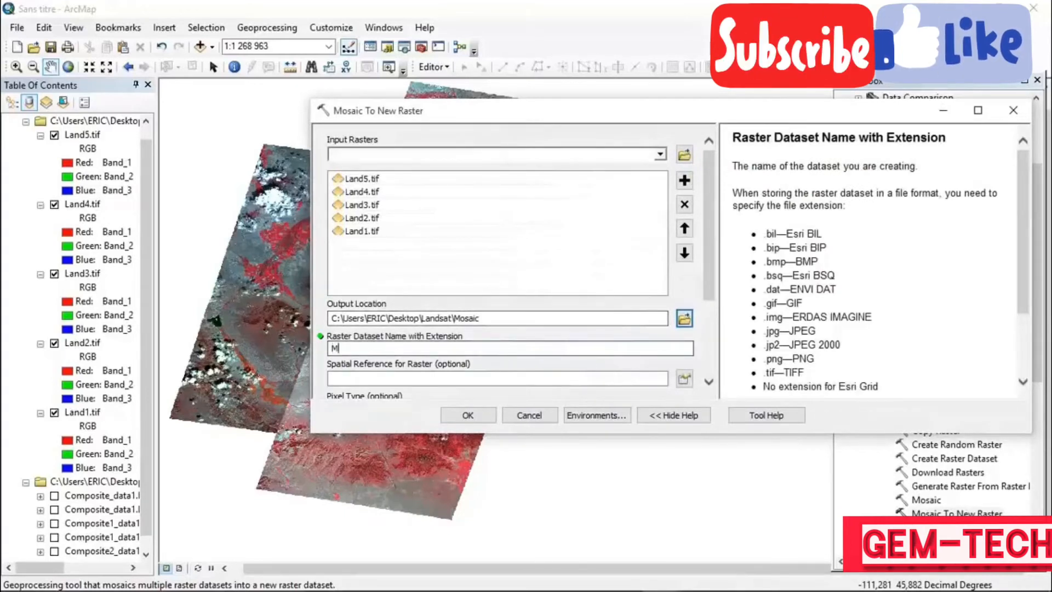
{"action": "type", "text": "osaic"}
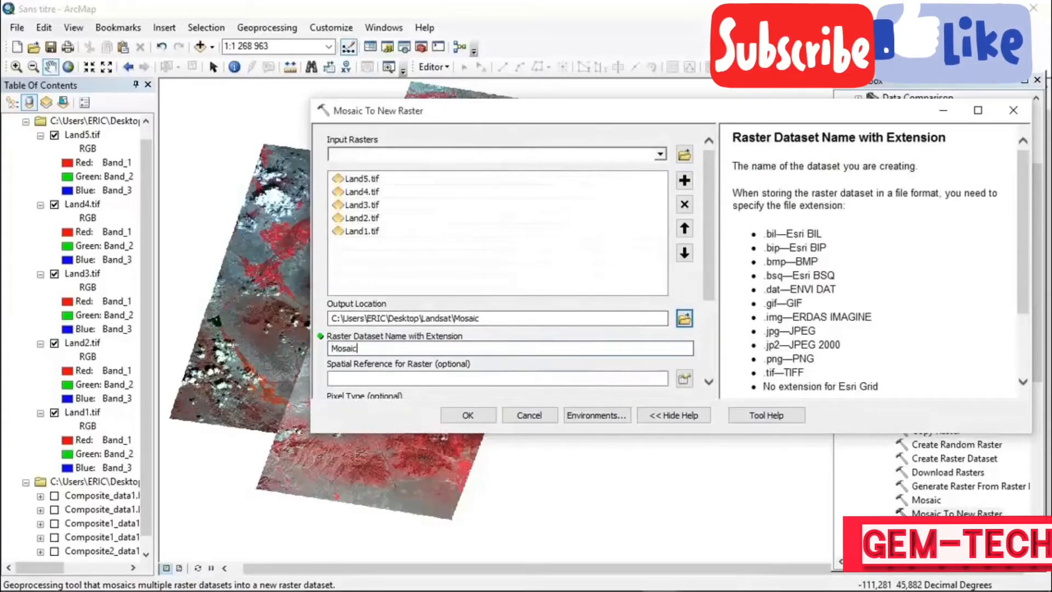
{"action": "type", "text": "Final"}
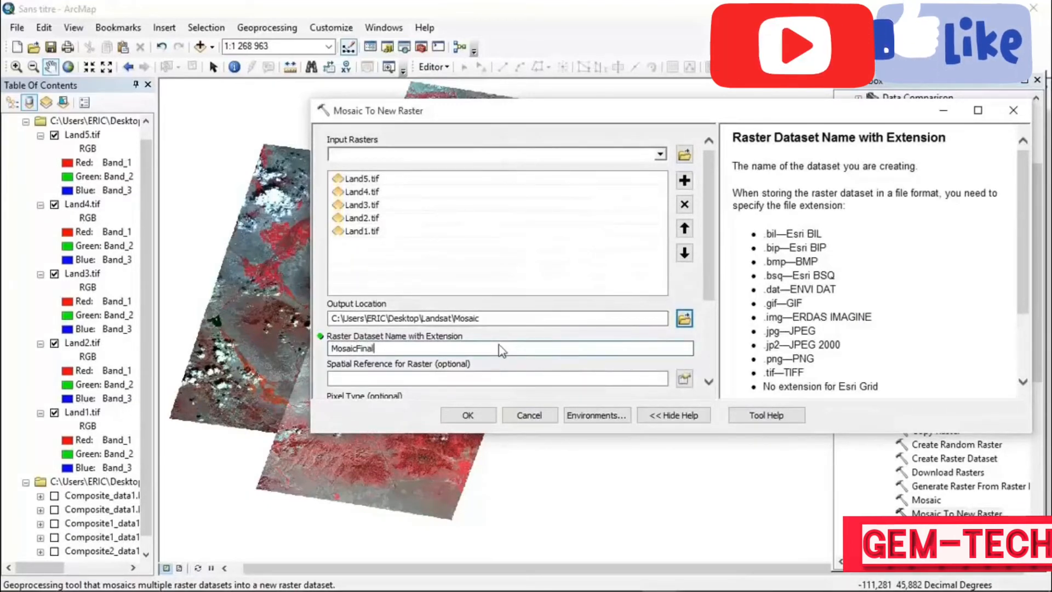
{"action": "type", "text": ".tif"}
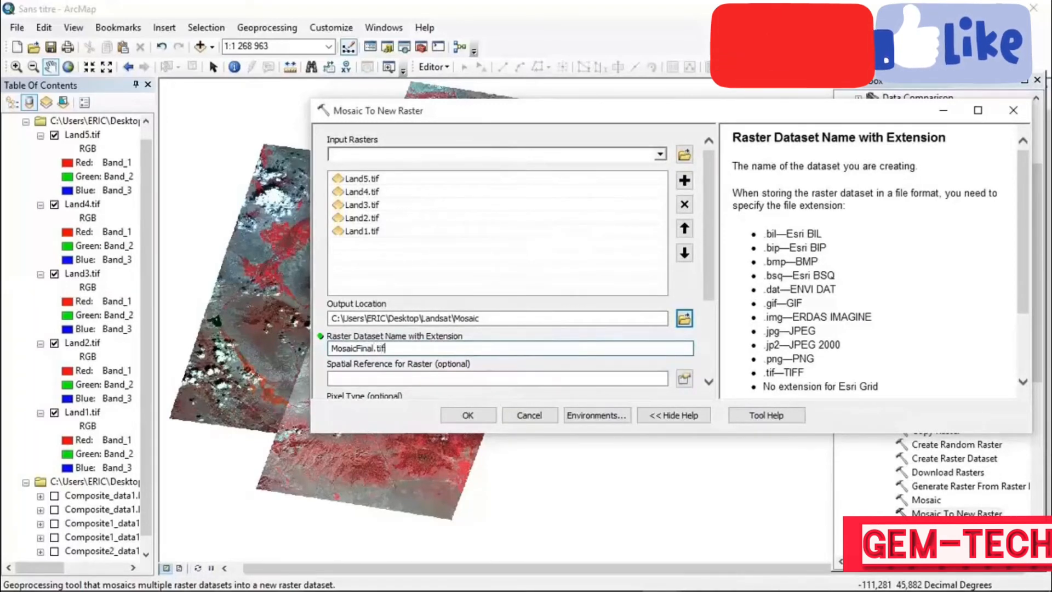
Step: Set the output raster's spatial reference to GCS_WGS_1984, taken from the coordinate systems of the existing layers
{"action": "scroll", "coordinate": [709, 273], "scroll_direction": "down", "scroll_amount": 3}
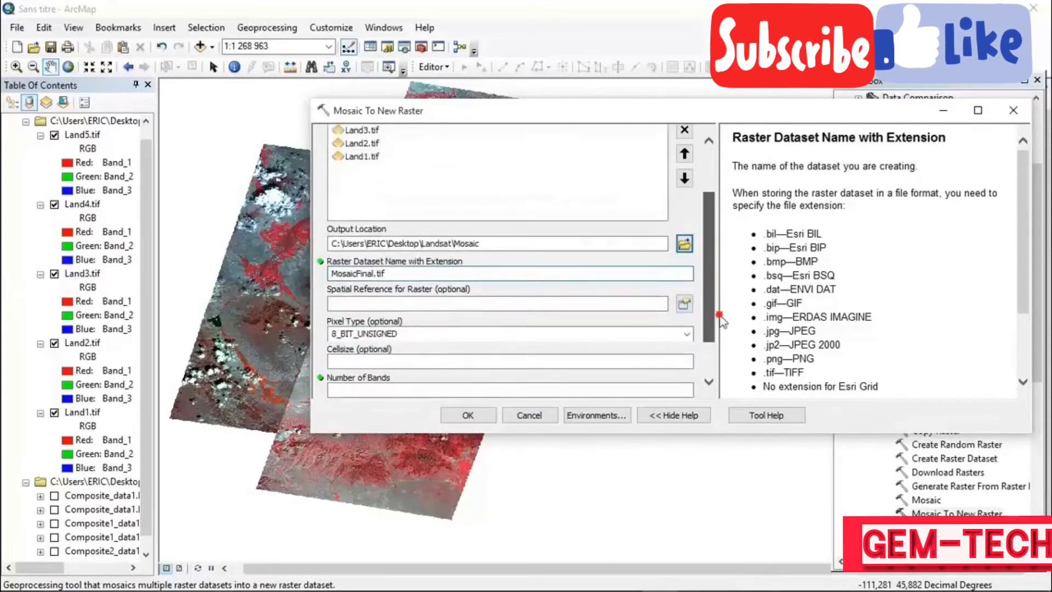
{"action": "left_click", "coordinate": [683, 296]}
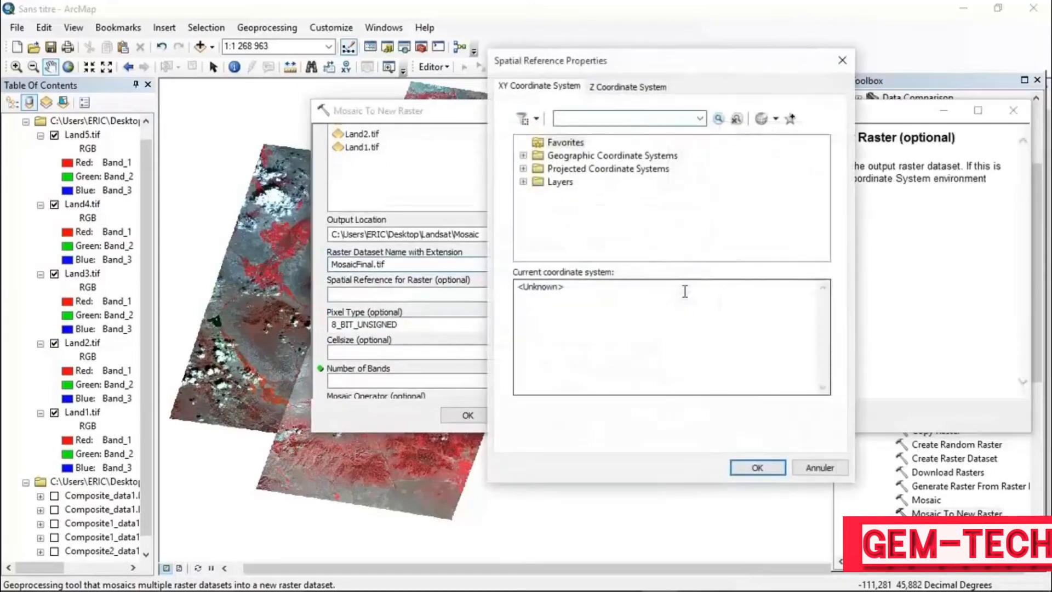
{"action": "left_click", "coordinate": [524, 182]}
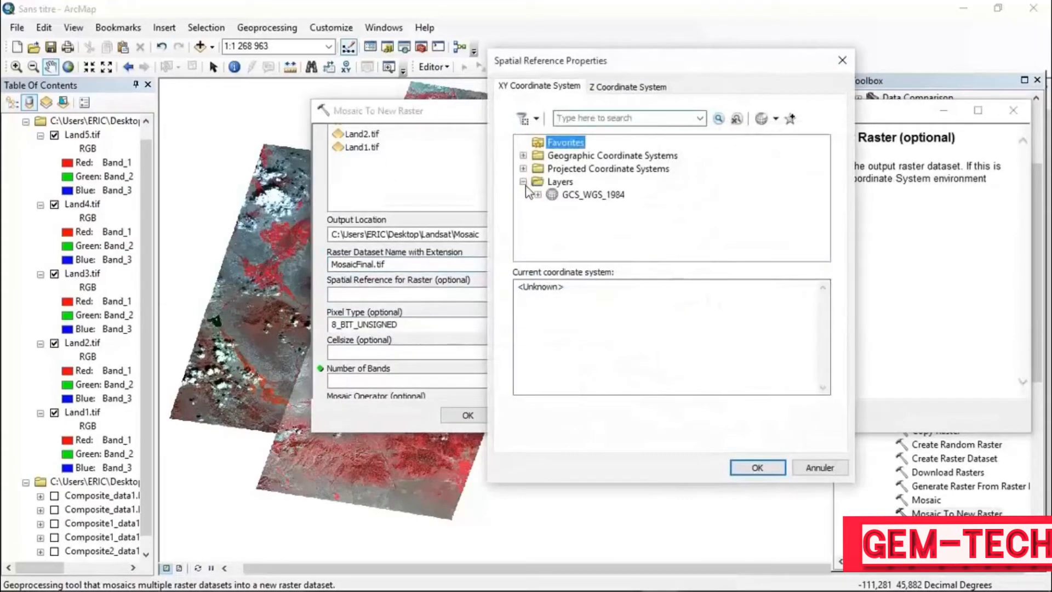
{"action": "left_click", "coordinate": [591, 196]}
{"action": "left_click", "coordinate": [748, 467]}
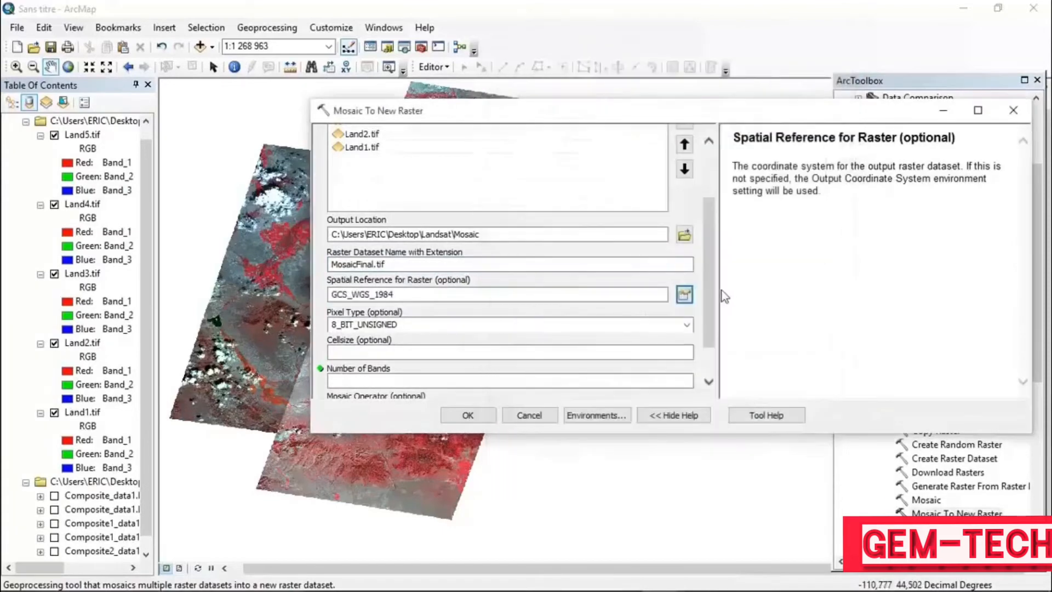
Step: Set the number of bands of the output raster to 3 and leave the cell size empty
{"action": "scroll", "coordinate": [718, 335], "scroll_direction": "down", "scroll_amount": 2}
{"action": "left_click", "coordinate": [691, 335]}
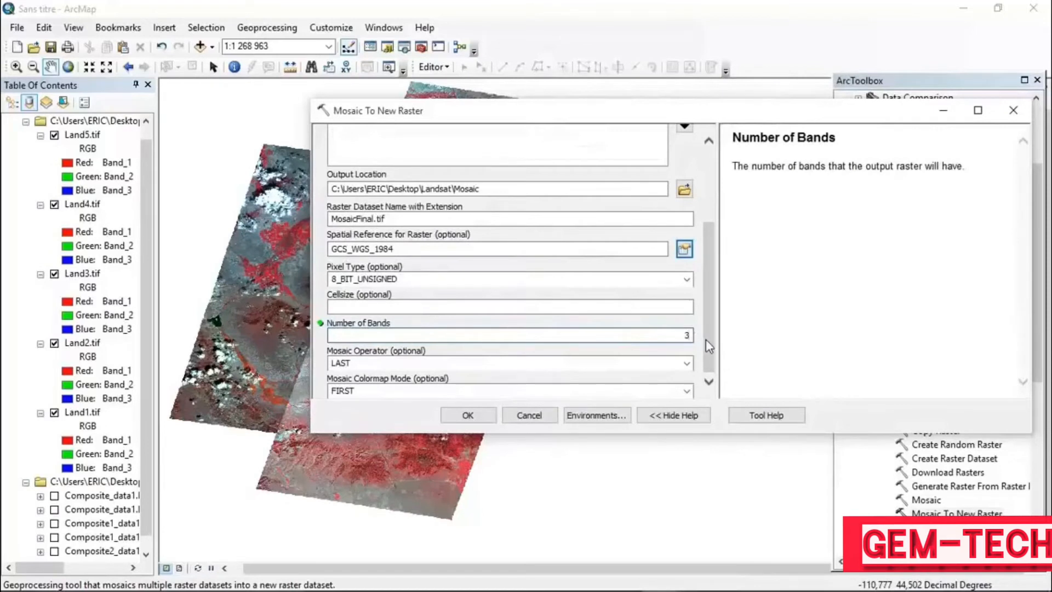
{"action": "left_click", "coordinate": [638, 309]}
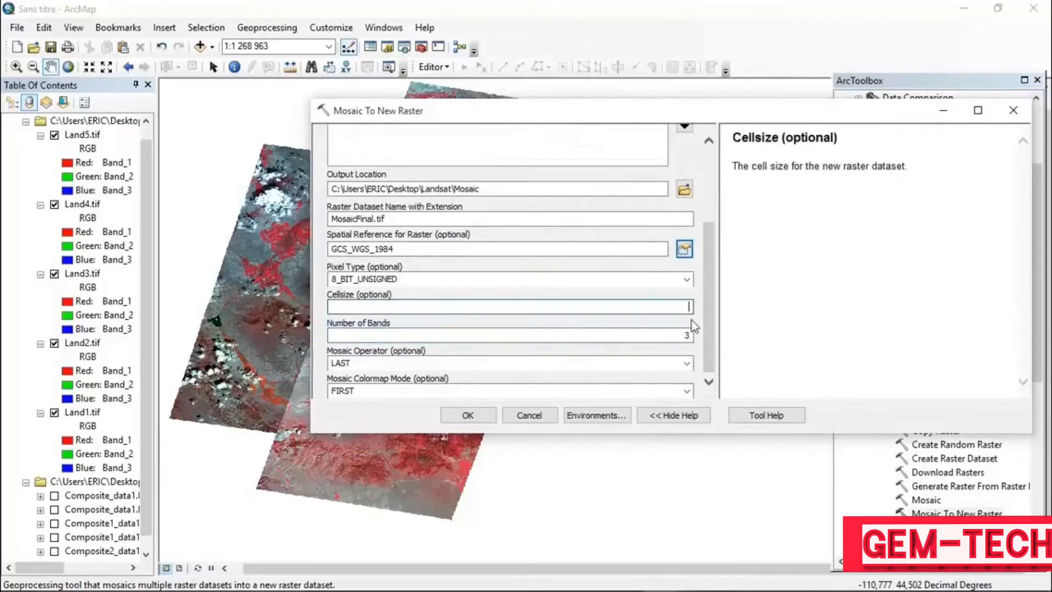
Step: Set the mosaic operator to LAST with colormap mode FIRST, and run the Mosaic To New Raster tool
{"action": "left_click", "coordinate": [710, 361]}
{"action": "scroll", "coordinate": [540, 360], "scroll_direction": "up", "scroll_amount": 1}
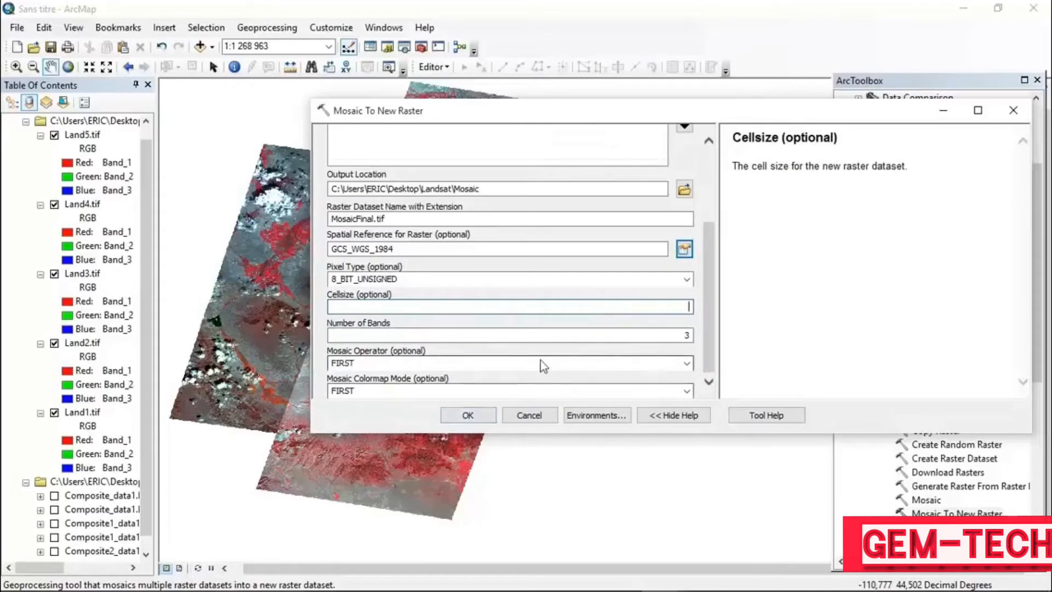
{"action": "scroll", "coordinate": [540, 360], "scroll_direction": "down", "scroll_amount": 2}
{"action": "scroll", "coordinate": [540, 360], "scroll_direction": "up", "scroll_amount": 3}
{"action": "left_click_drag", "start_coordinate": [706, 325], "coordinate": [696, 387]}
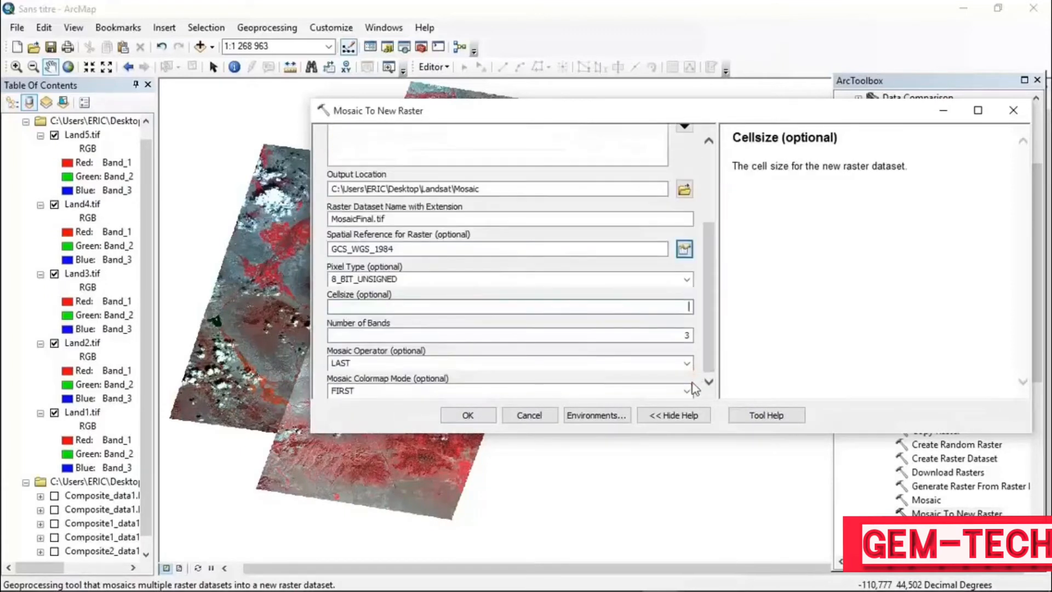
{"action": "left_click", "coordinate": [484, 418]}
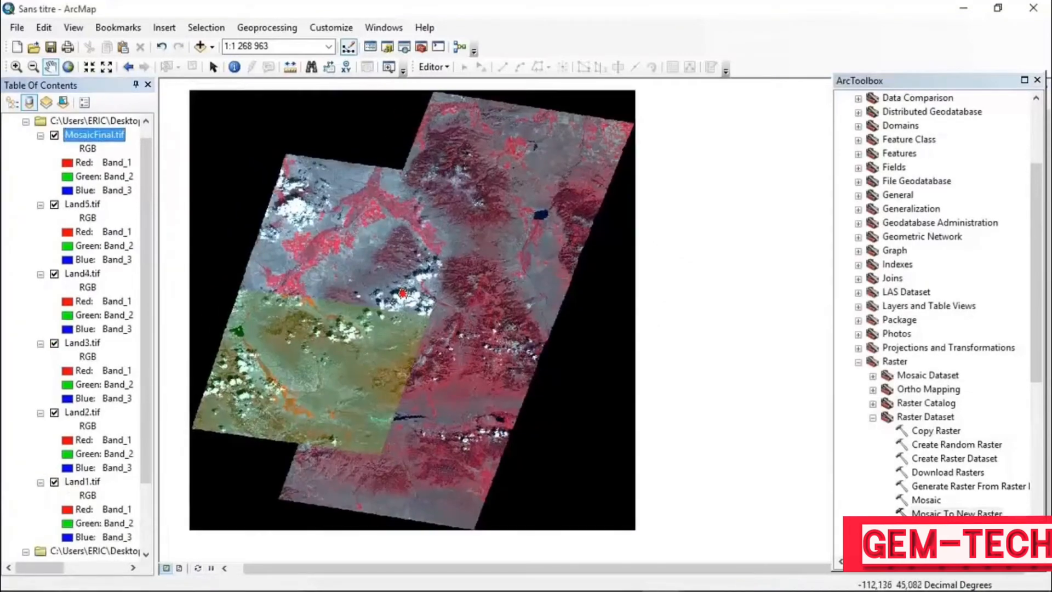
Step: Examine the MosaicFinal.tif mosaic on the map and review its raster information and band statistics in the layer properties
{"action": "left_click_drag", "start_coordinate": [402, 294], "coordinate": [498, 289]}
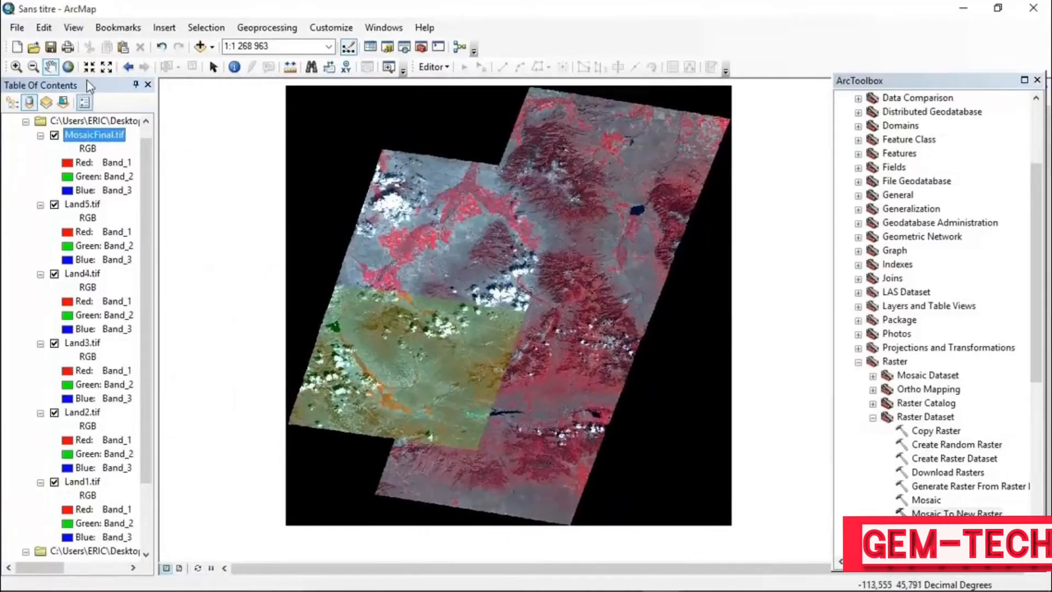
{"action": "right_click", "coordinate": [99, 141]}
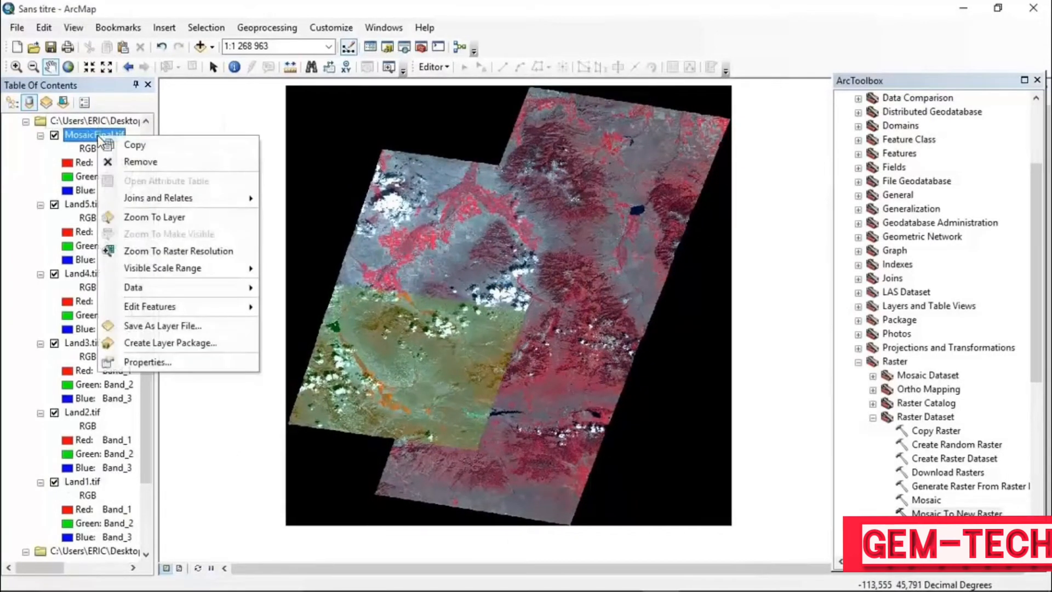
{"action": "left_click", "coordinate": [158, 361]}
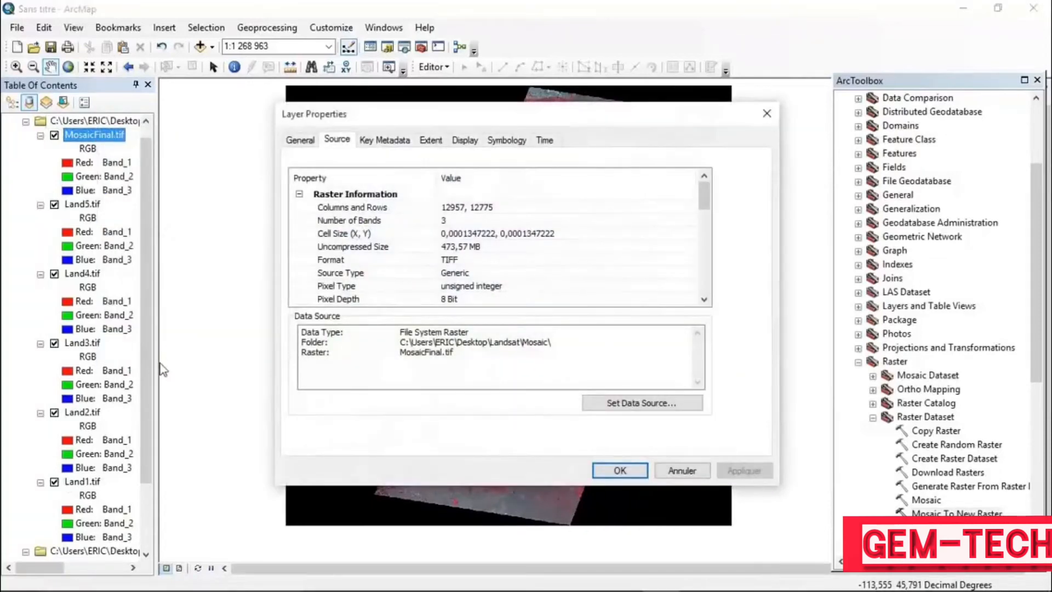
{"action": "left_click_drag", "start_coordinate": [561, 112], "coordinate": [828, 73]}
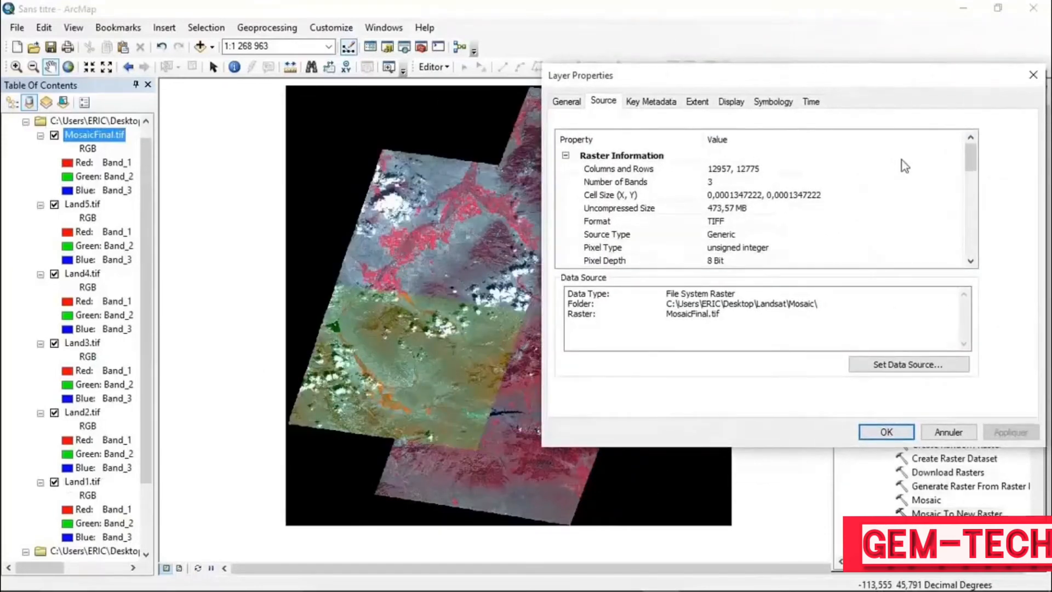
{"action": "left_click_drag", "start_coordinate": [968, 161], "coordinate": [1004, 246]}
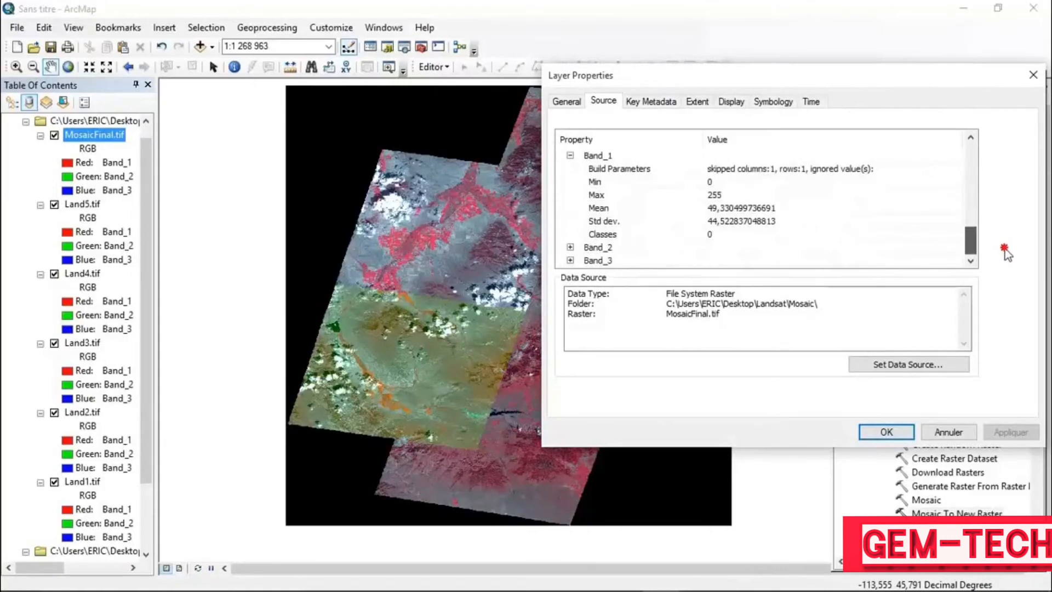
{"action": "left_click_drag", "start_coordinate": [1005, 249], "coordinate": [985, 144]}
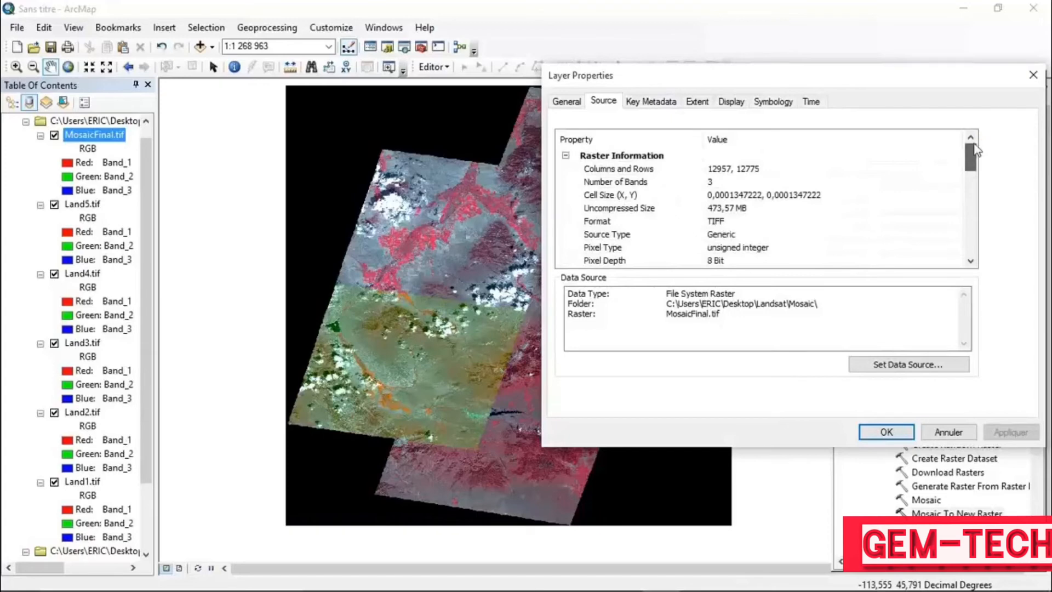
Step: Assign Band_2 to the red channel of the MosaicFinal.tif RGB composite and apply the change
{"action": "left_click", "coordinate": [778, 102]}
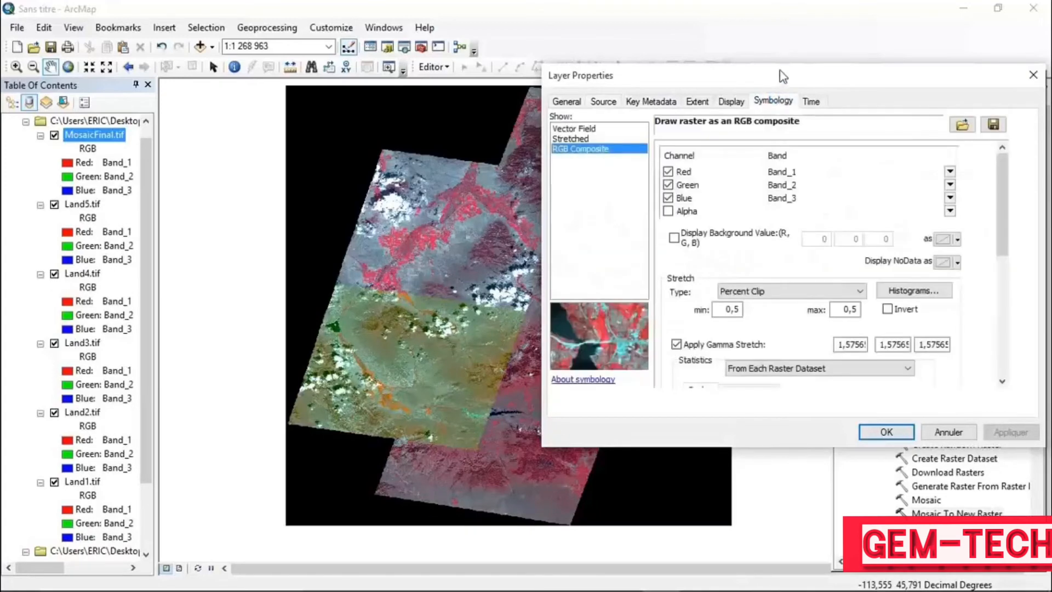
{"action": "mouse_move", "coordinate": [783, 76]}
{"action": "left_mouse_down"}
{"action": "mouse_move", "coordinate": [728, 70]}
{"action": "mouse_move", "coordinate": [797, 107]}
{"action": "mouse_move", "coordinate": [262, 43]}
{"action": "mouse_move", "coordinate": [786, 75]}
{"action": "mouse_move", "coordinate": [773, 60]}
{"action": "left_mouse_up"}
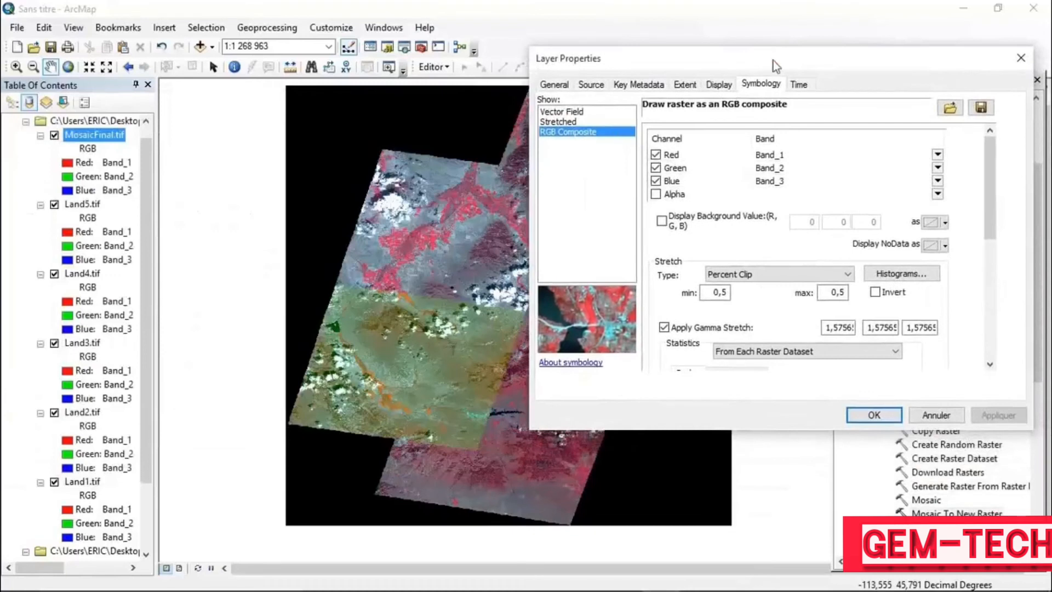
{"action": "left_click", "coordinate": [938, 155]}
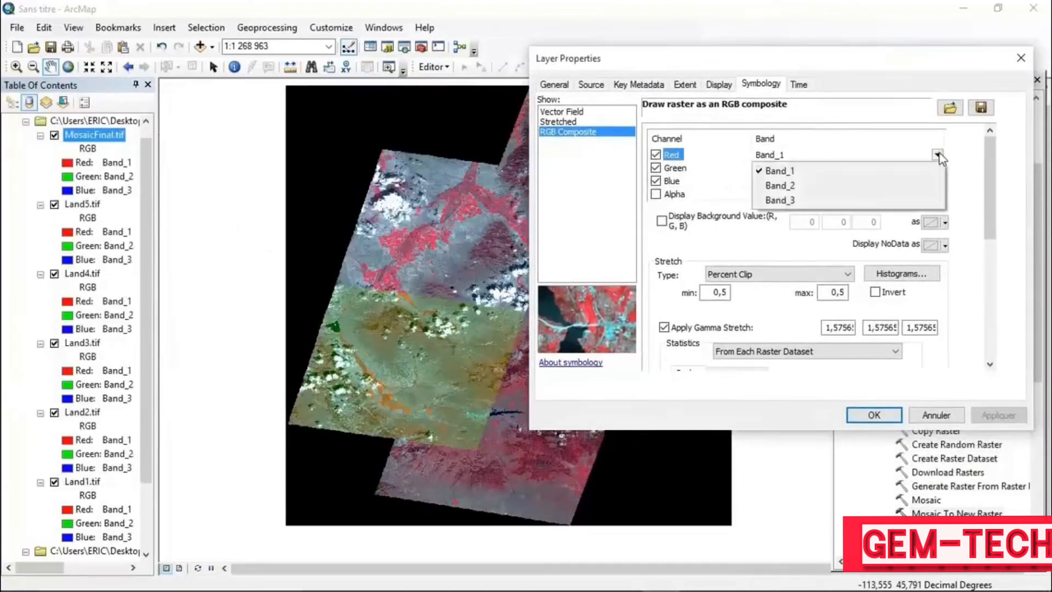
{"action": "left_click", "coordinate": [850, 187]}
{"action": "left_click", "coordinate": [999, 415]}
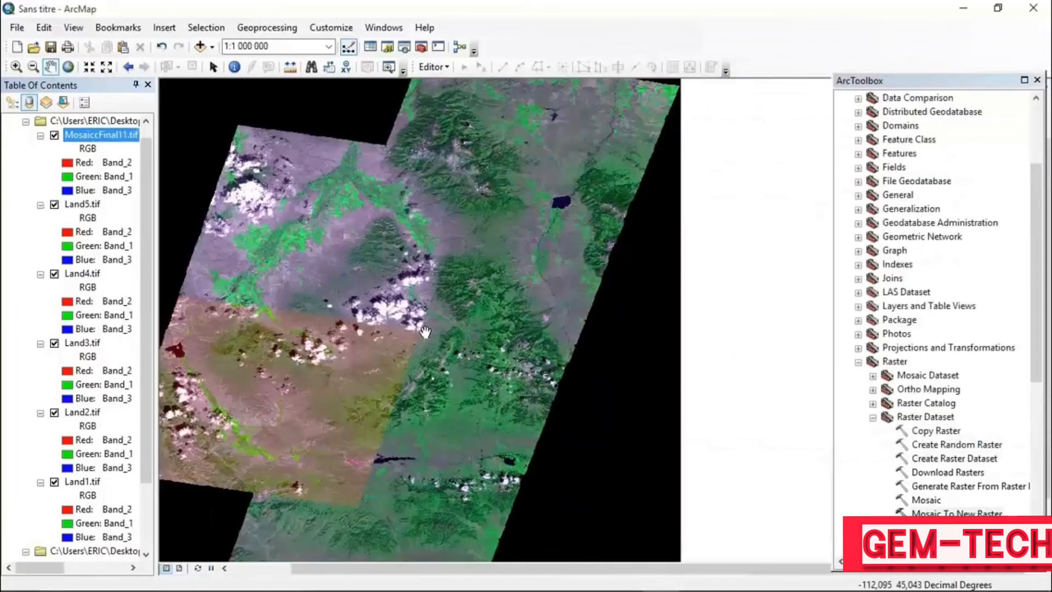
Step: Examine the recoloured MosaiccFinal11.tif mosaic on the map, as a whole and up close around the northern scenes
{"action": "scroll", "coordinate": [437, 360], "scroll_direction": "down", "scroll_amount": 1}
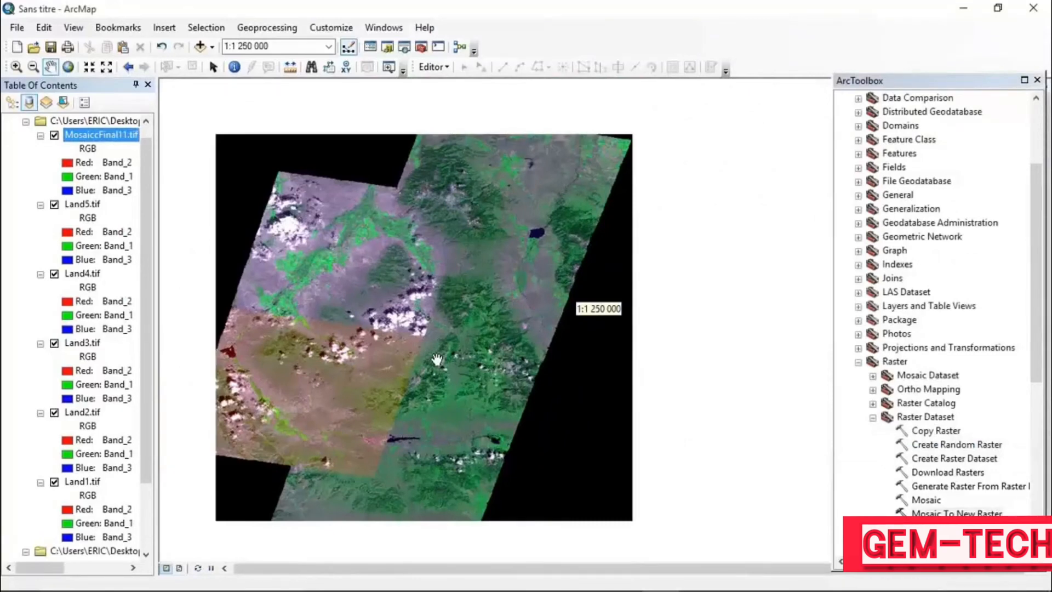
{"action": "left_click_drag", "start_coordinate": [375, 324], "coordinate": [351, 308]}
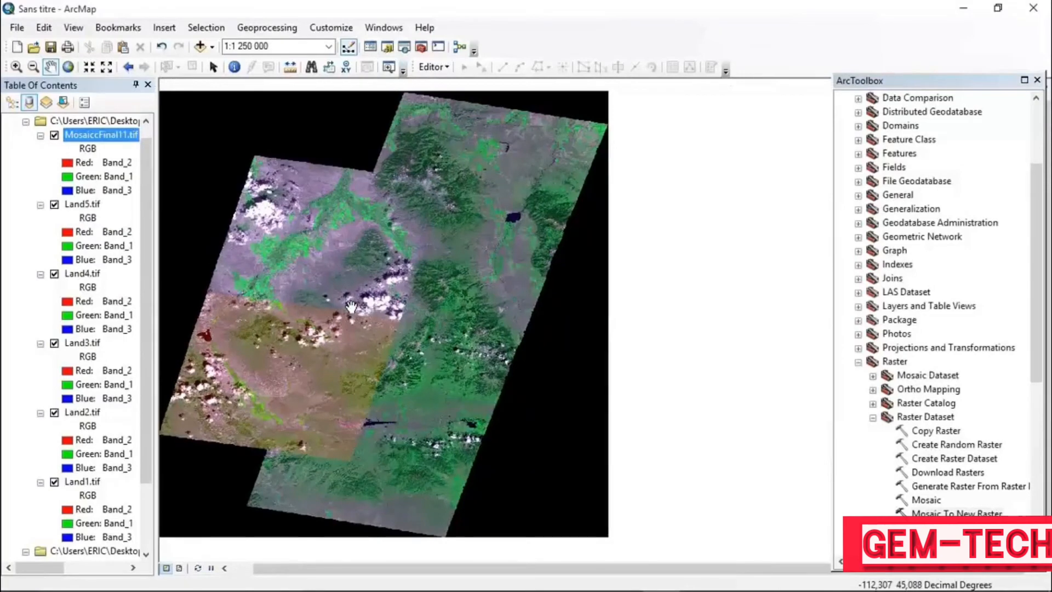
{"action": "scroll", "coordinate": [377, 263], "scroll_direction": "up", "scroll_amount": 2}
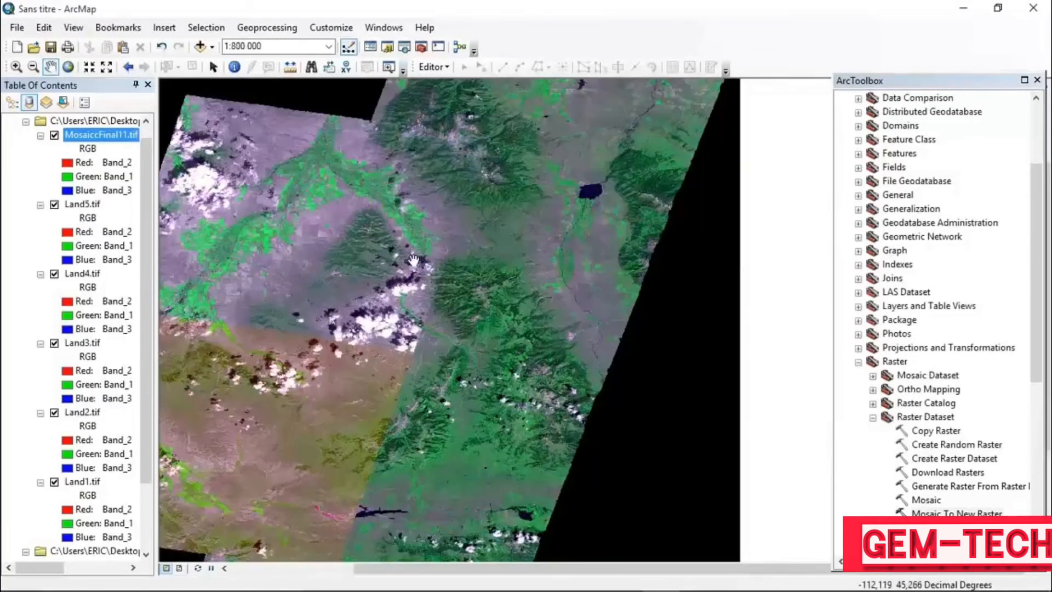
{"action": "left_click_drag", "start_coordinate": [410, 253], "coordinate": [373, 393]}
{"action": "scroll", "coordinate": [411, 343], "scroll_direction": "up", "scroll_amount": 3}
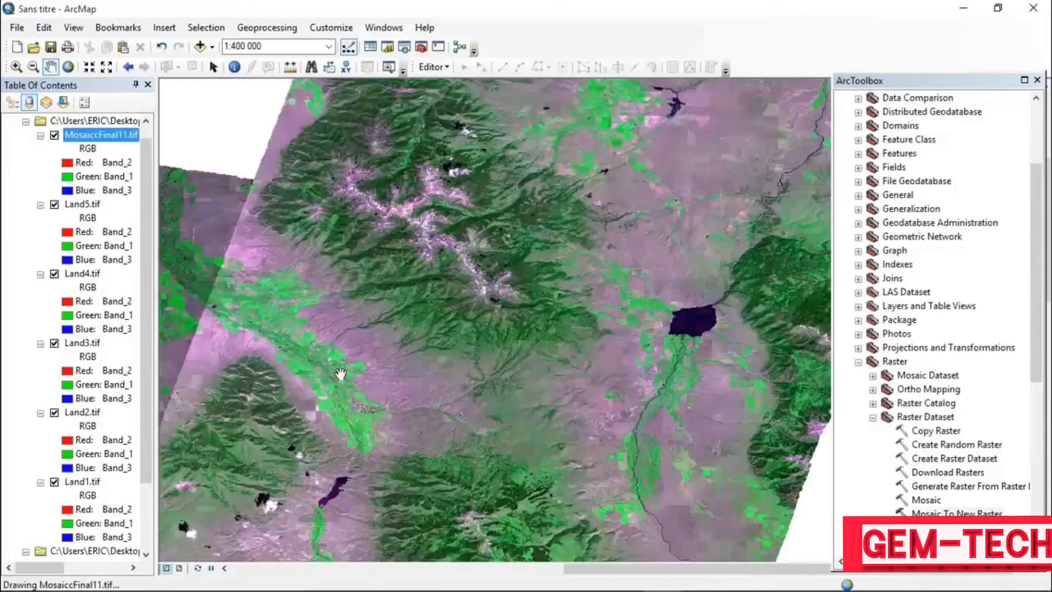
{"action": "left_click_drag", "start_coordinate": [399, 347], "coordinate": [473, 339]}
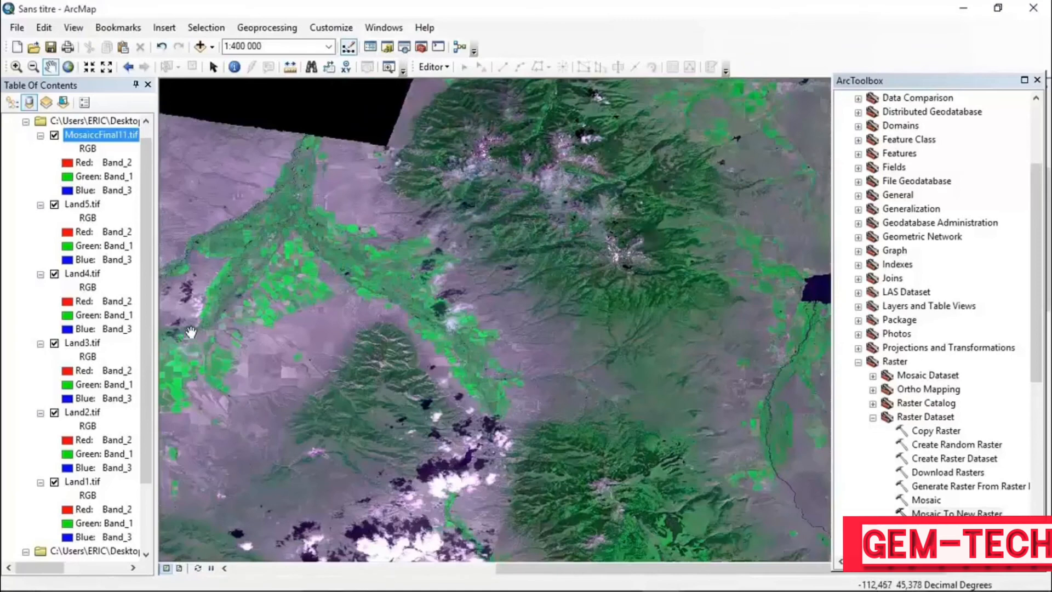
Step: Hide the Land3 to Land5 layers and compare the mosaic with the underlying Land images around the lake by toggling the mosaic's visibility
{"action": "left_click", "coordinate": [54, 483]}
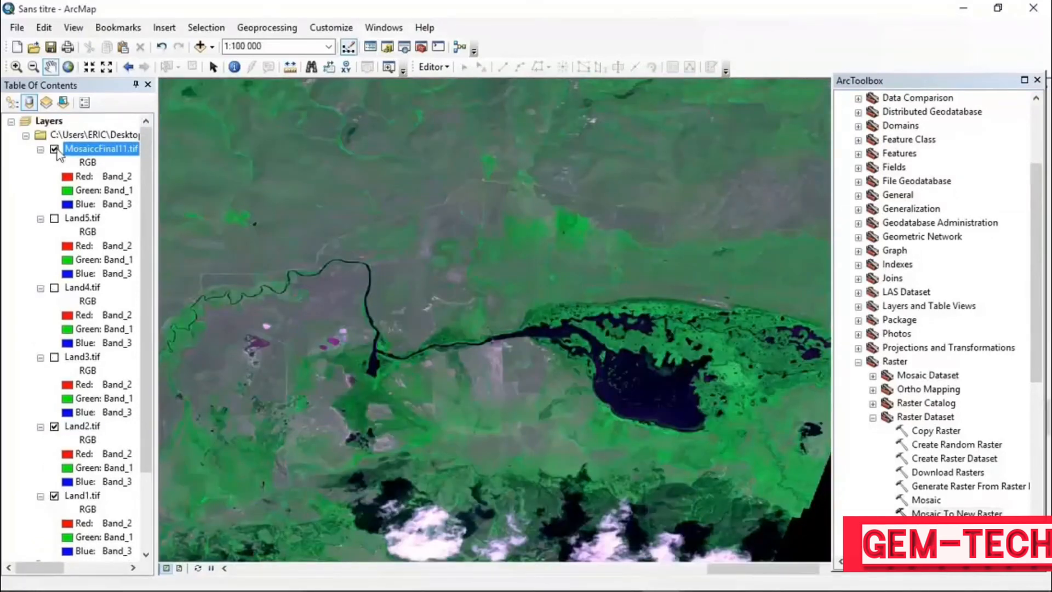
{"action": "left_click", "coordinate": [55, 149]}
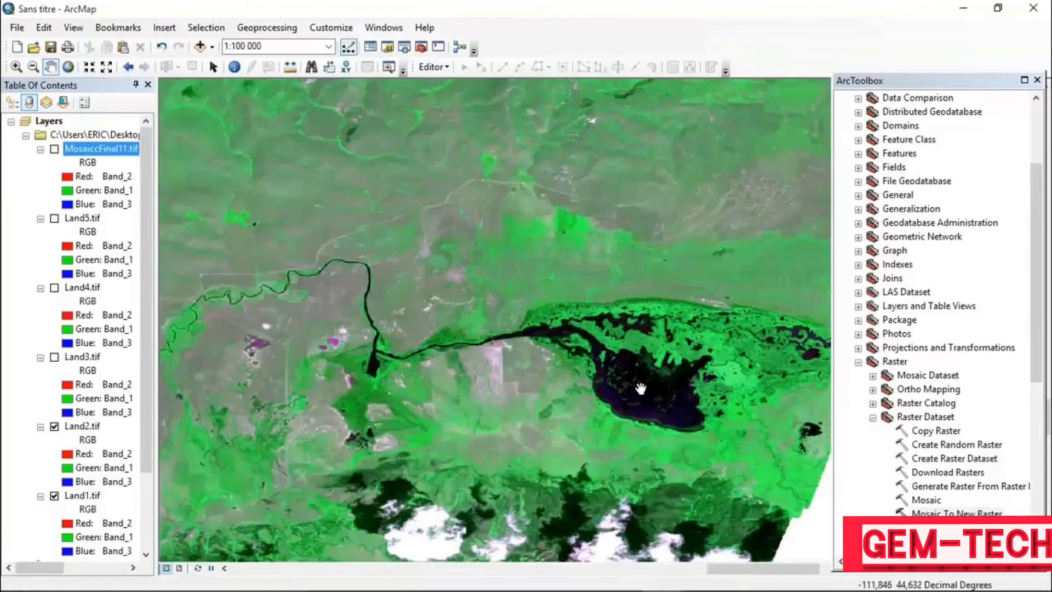
{"action": "scroll", "coordinate": [641, 389], "scroll_direction": "up", "scroll_amount": 2}
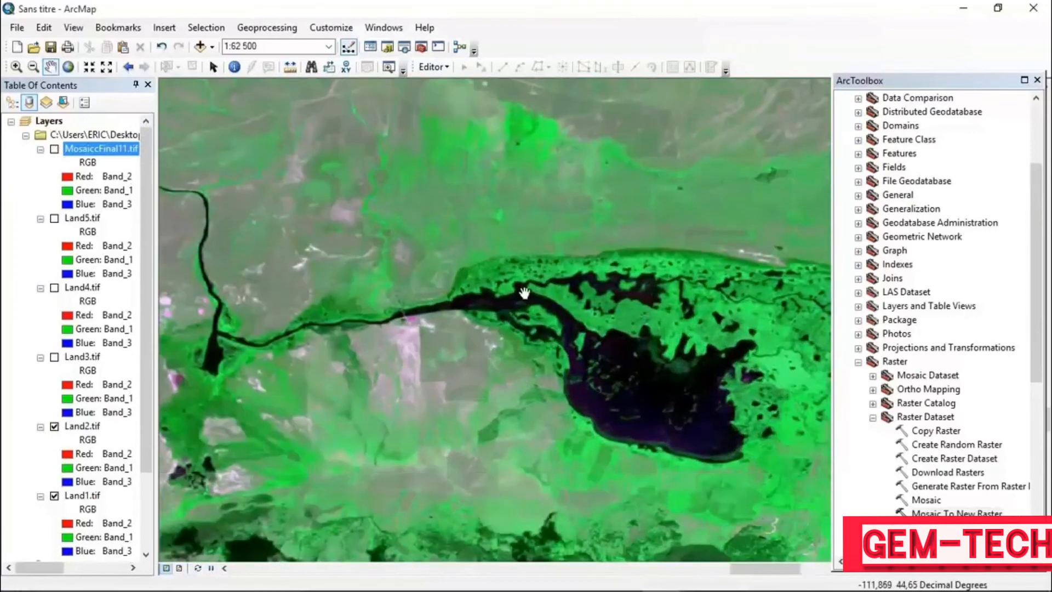
{"action": "left_click_drag", "start_coordinate": [449, 285], "coordinate": [556, 296]}
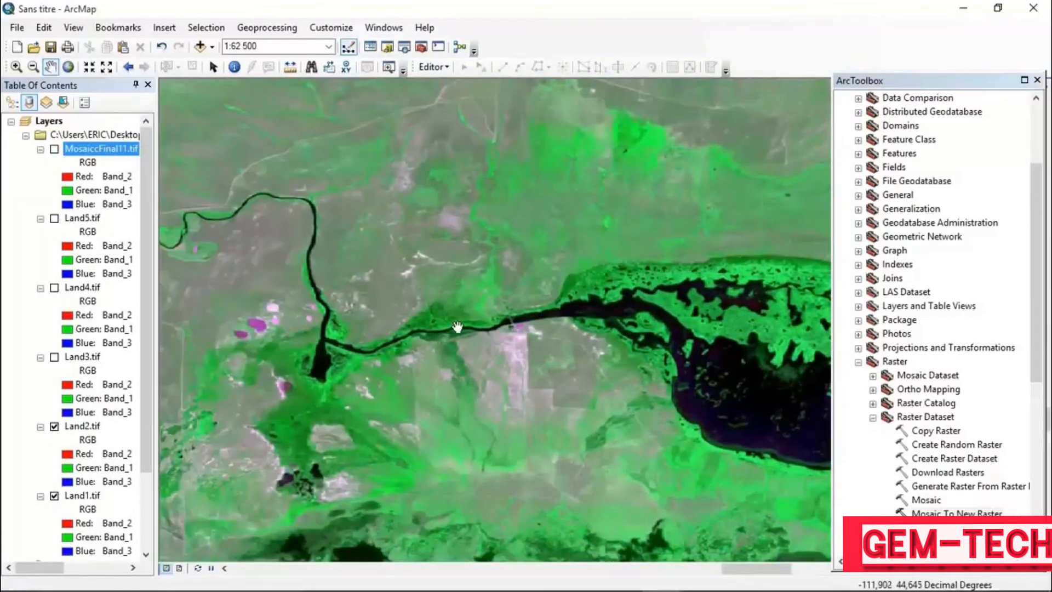
{"action": "scroll", "coordinate": [457, 327], "scroll_direction": "down", "scroll_amount": 1}
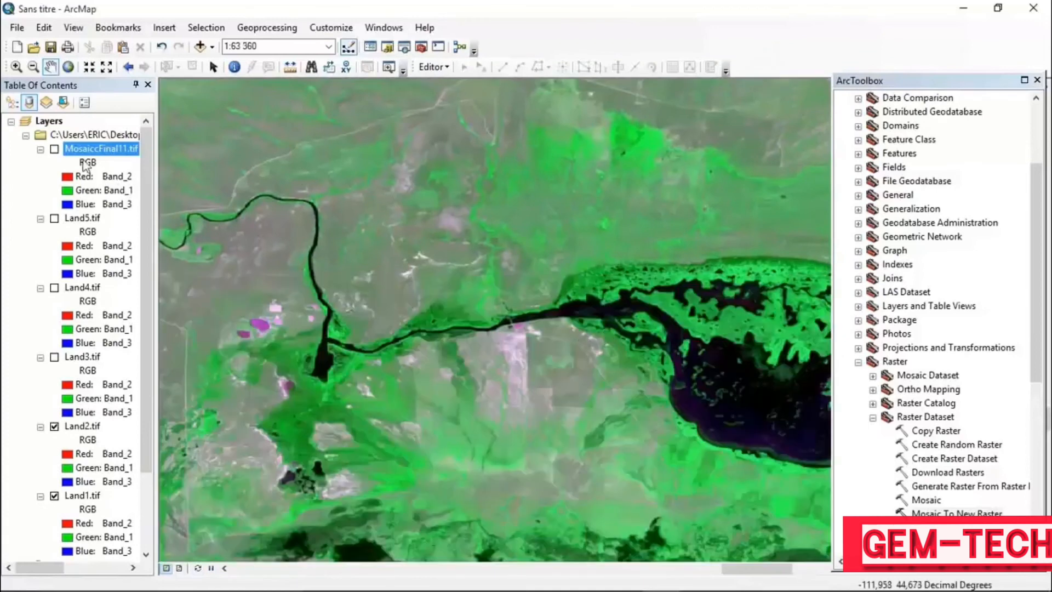
{"action": "left_click", "coordinate": [54, 149]}
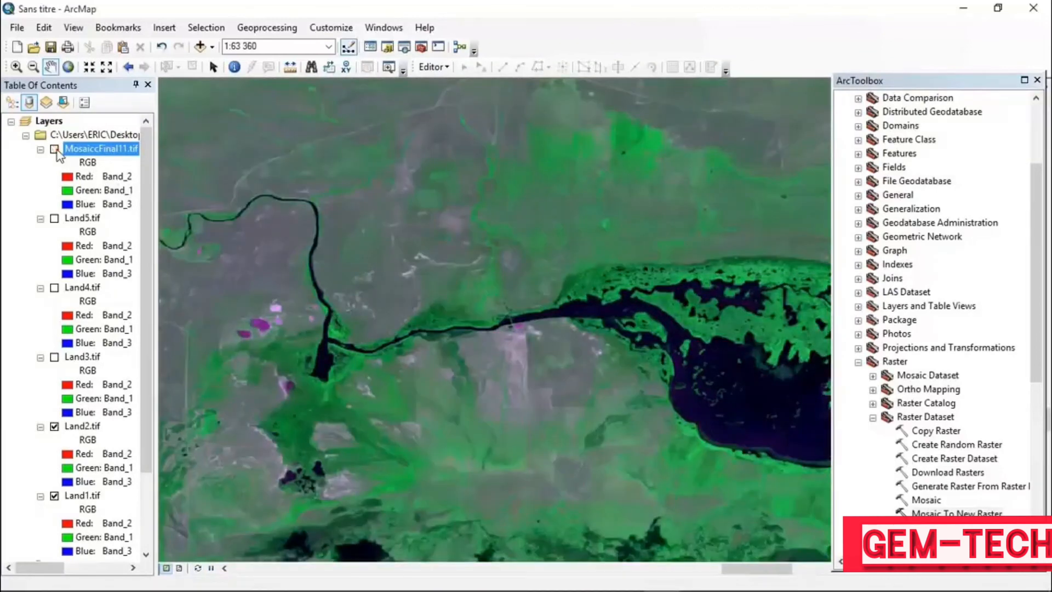
{"action": "scroll", "coordinate": [457, 329], "scroll_direction": "down", "scroll_amount": 5}
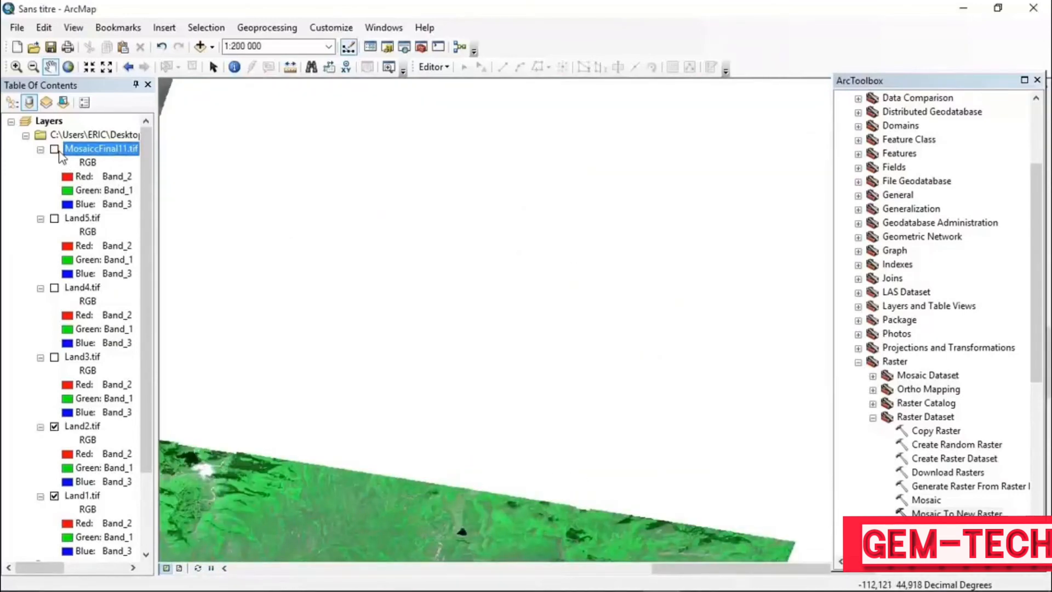
{"action": "left_click", "coordinate": [55, 150]}
Step: Inspect the seam between adjoining scenes in the mosaic at close range, toggling the mosaic layer to check what lies beneath it
{"action": "left_click_drag", "start_coordinate": [301, 158], "coordinate": [491, 401]}
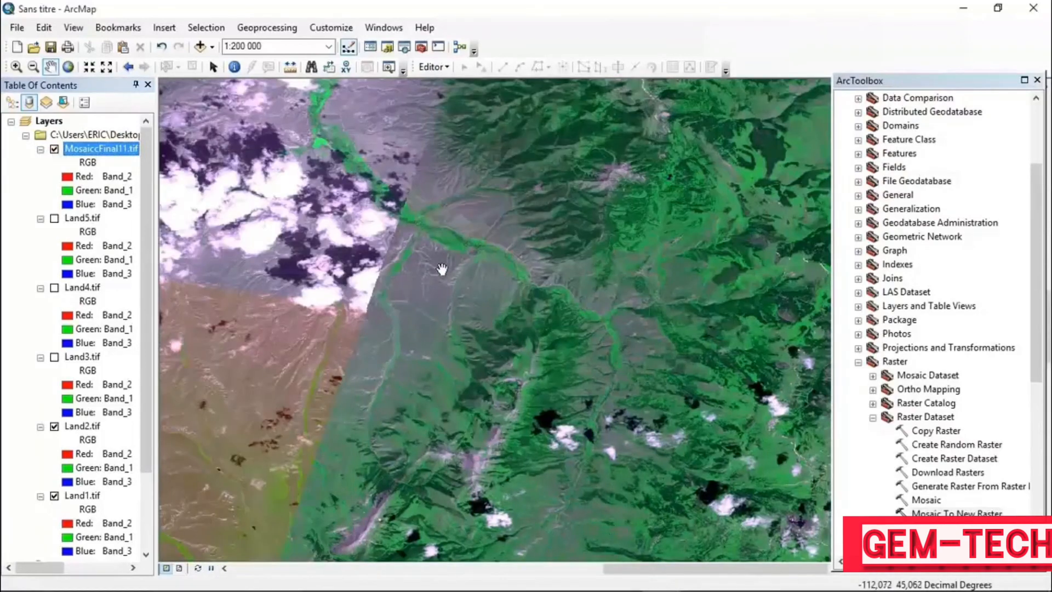
{"action": "left_click_drag", "start_coordinate": [442, 269], "coordinate": [512, 207]}
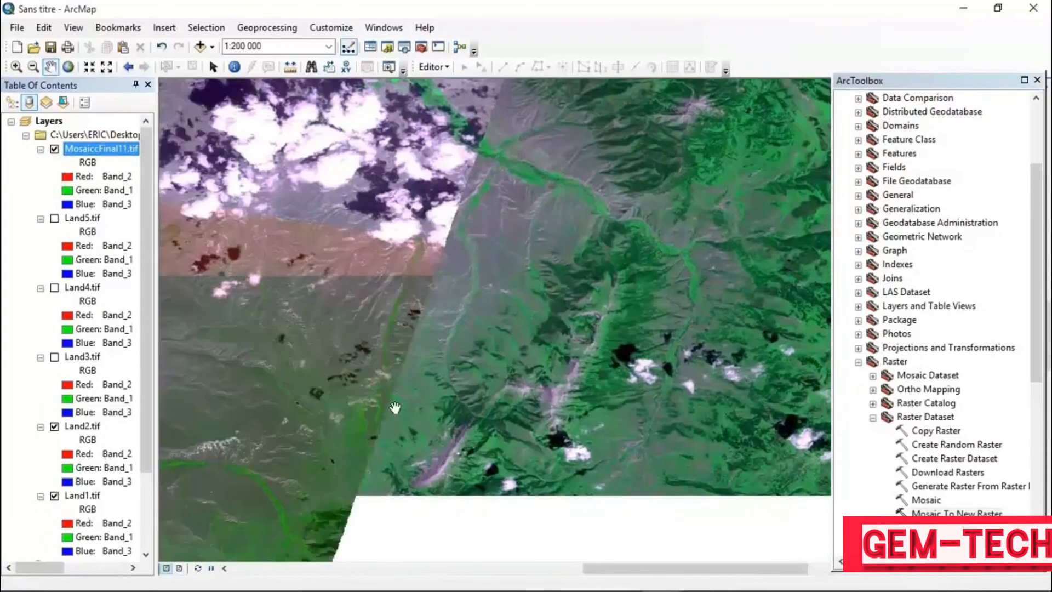
{"action": "scroll", "coordinate": [394, 410], "scroll_direction": "down", "scroll_amount": 1}
{"action": "scroll", "coordinate": [390, 427], "scroll_direction": "up", "scroll_amount": 3}
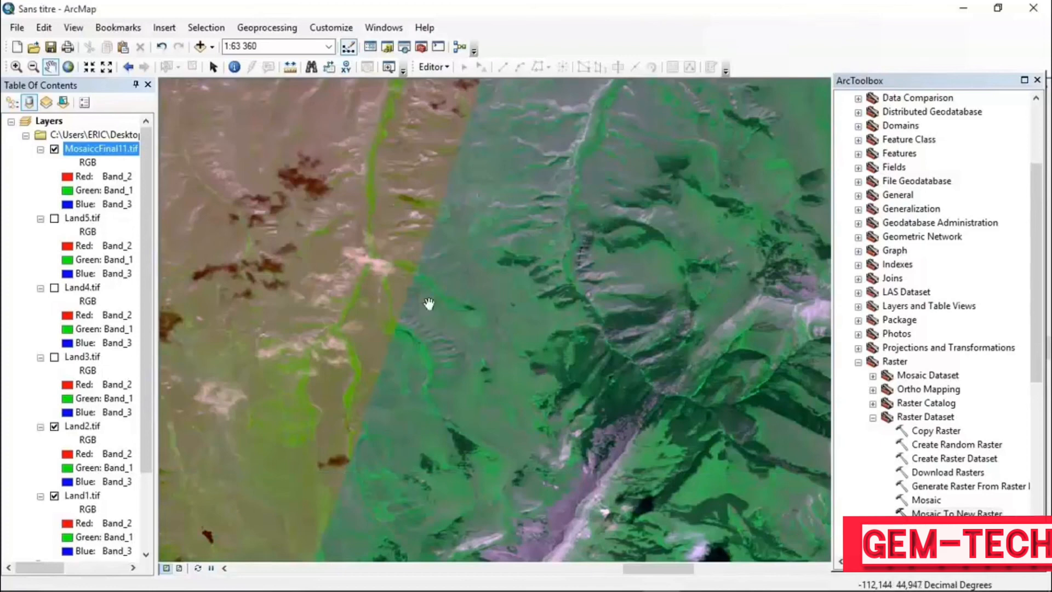
{"action": "left_click_drag", "start_coordinate": [455, 241], "coordinate": [415, 469]}
{"action": "scroll", "coordinate": [452, 263], "scroll_direction": "up", "scroll_amount": 1}
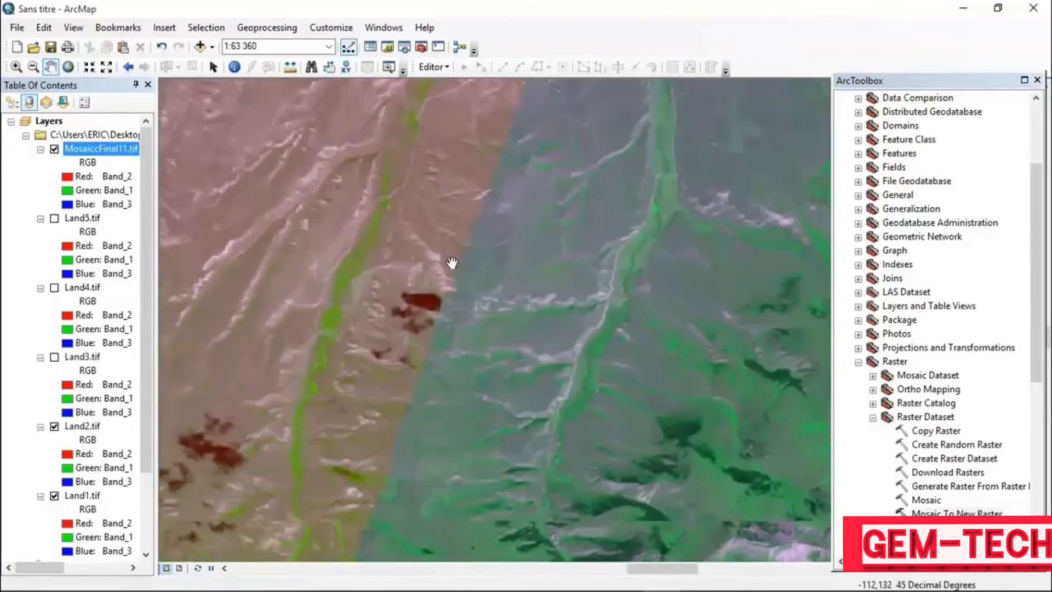
{"action": "scroll", "coordinate": [452, 263], "scroll_direction": "up", "scroll_amount": 2}
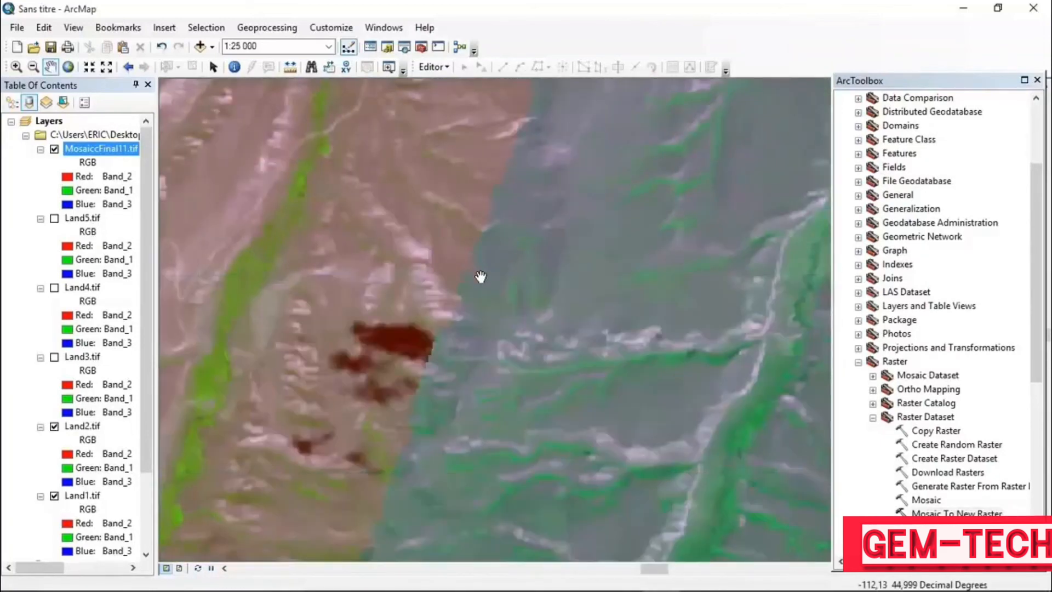
{"action": "scroll", "coordinate": [481, 277], "scroll_direction": "up", "scroll_amount": 5}
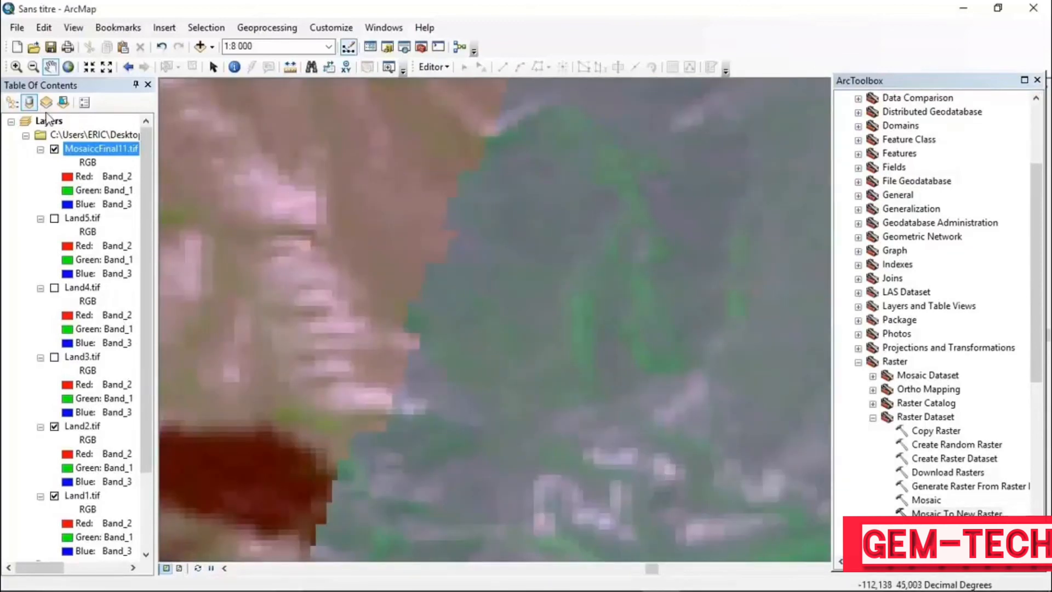
{"action": "left_click", "coordinate": [55, 150]}
{"action": "left_click", "coordinate": [55, 148]}
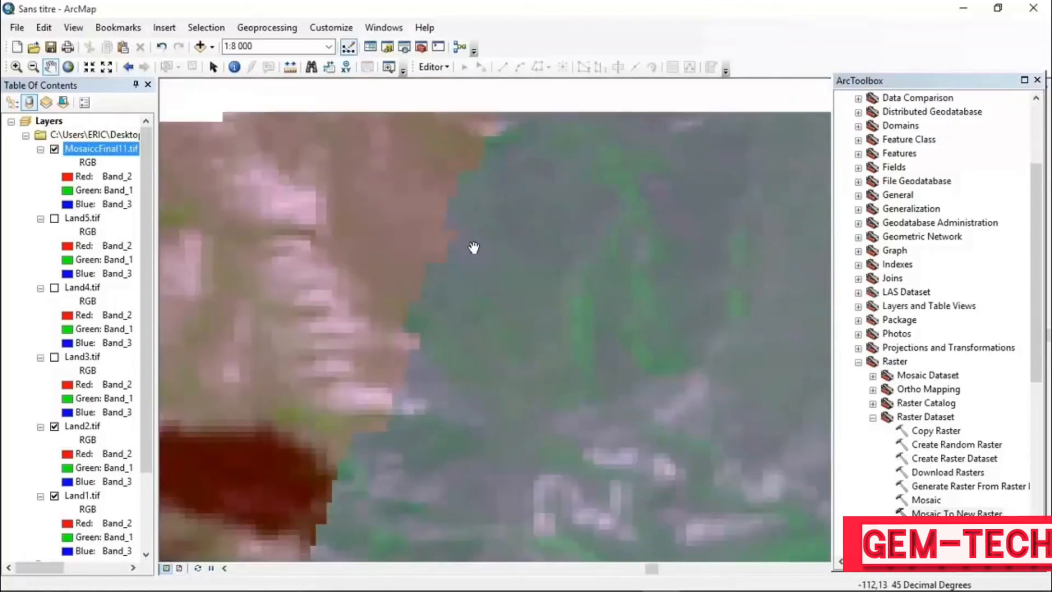
{"action": "scroll", "coordinate": [465, 235], "scroll_direction": "up", "scroll_amount": 5}
{"action": "scroll", "coordinate": [465, 235], "scroll_direction": "up", "scroll_amount": 1}
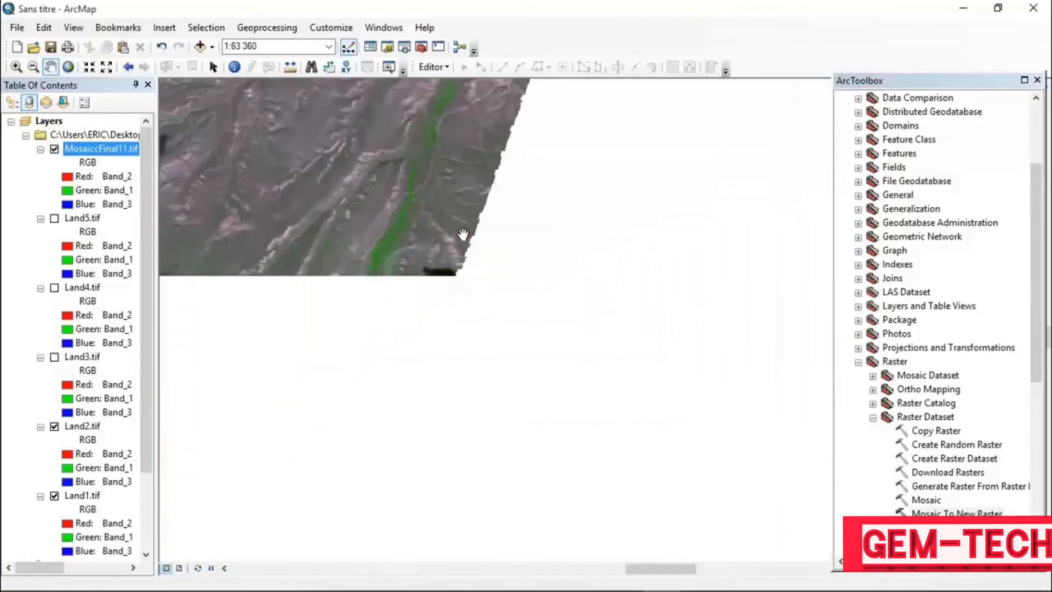